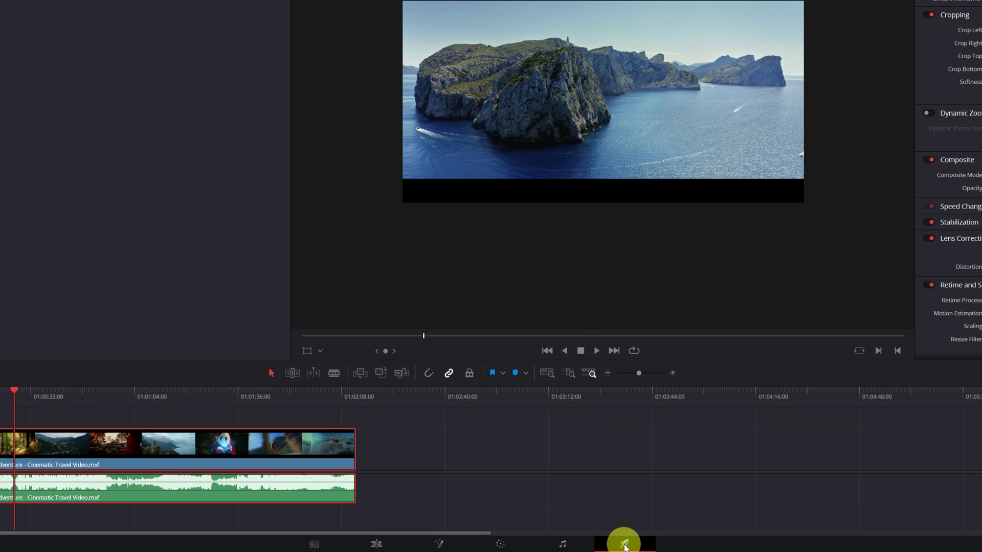
Go to the Deliver page and pick the YouTube 1080p preset from the preset bar.
{"action": "left_click", "coordinate": [624, 545]}
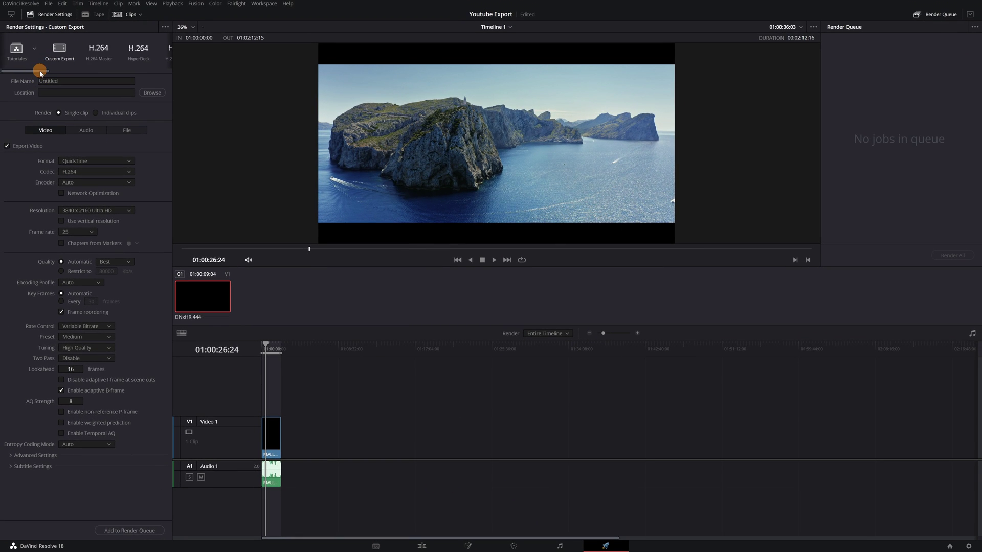
{"action": "left_click_drag", "start_coordinate": [41, 72], "coordinate": [83, 72]}
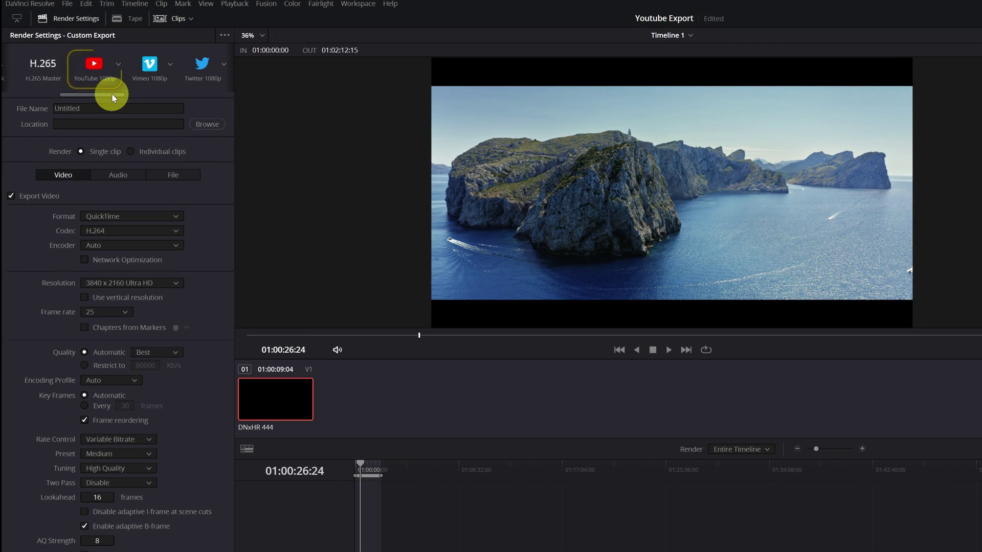
{"action": "left_click", "coordinate": [95, 64]}
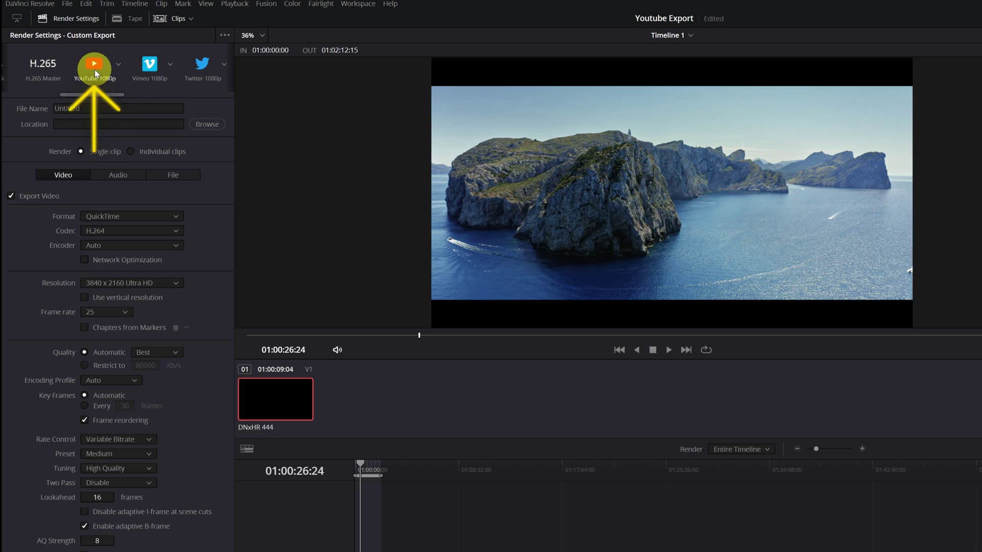
Apply the YouTube 1080p preset (MP4, H.264, 1920 x 1080) and set the output location to the Desktop.
{"action": "left_click", "coordinate": [94, 66]}
{"action": "scroll", "coordinate": [97, 68], "scroll_direction": "left", "scroll_amount": 1}
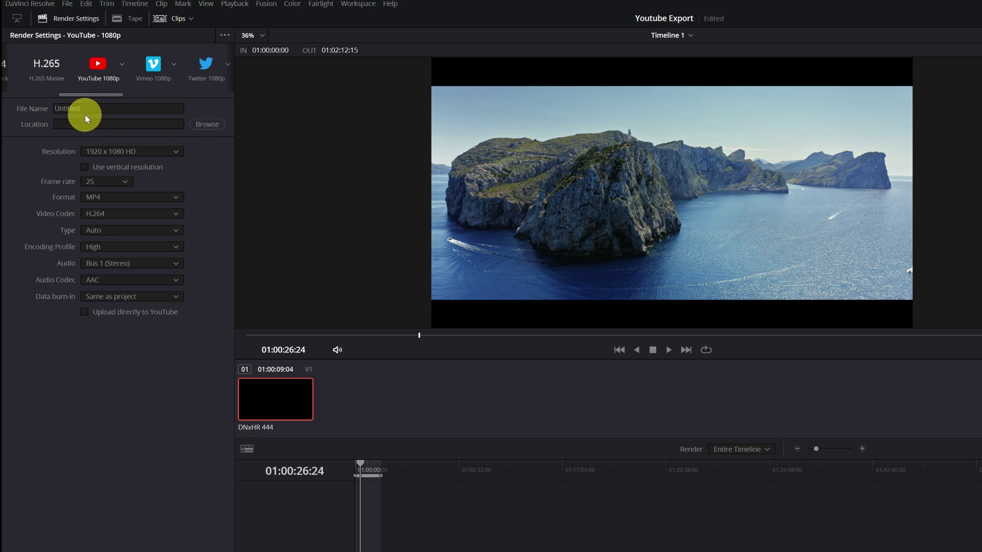
{"action": "left_click", "coordinate": [198, 124]}
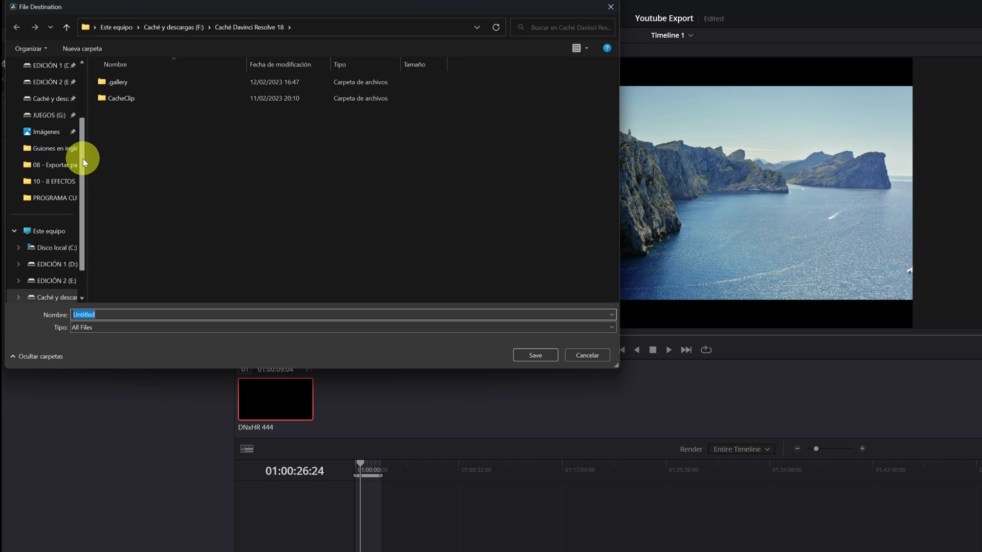
{"action": "scroll", "coordinate": [77, 154], "scroll_direction": "up", "scroll_amount": 2}
{"action": "left_click", "coordinate": [43, 119]}
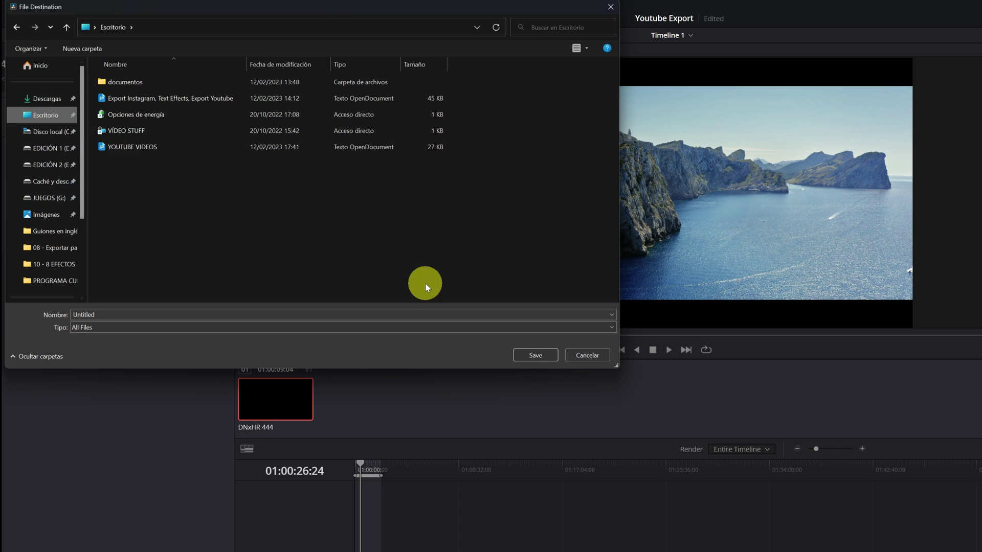
{"action": "left_click", "coordinate": [529, 355]}
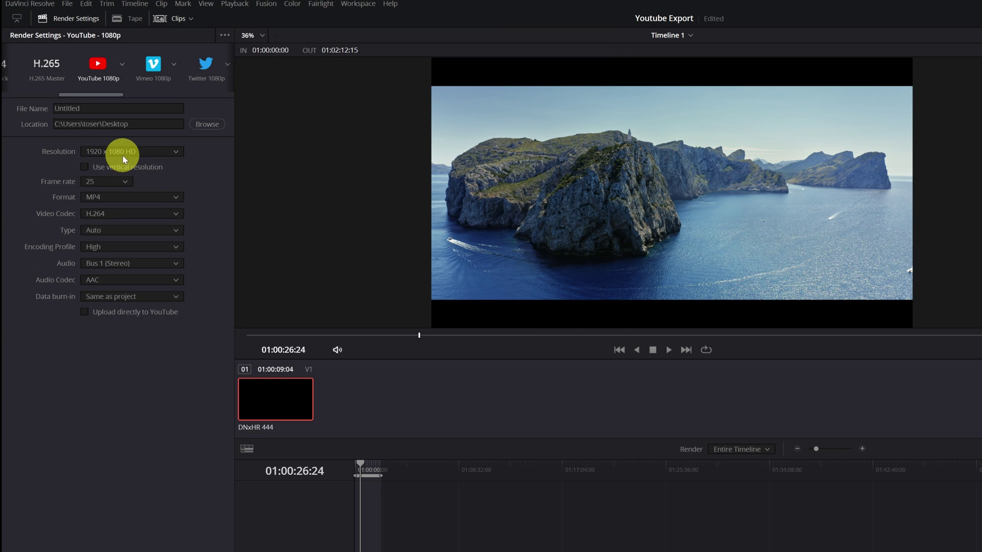
Choose 3840 x 2160 Ultra HD resolution and the High 4:4:4 encoding profile.
{"action": "left_click", "coordinate": [145, 152]}
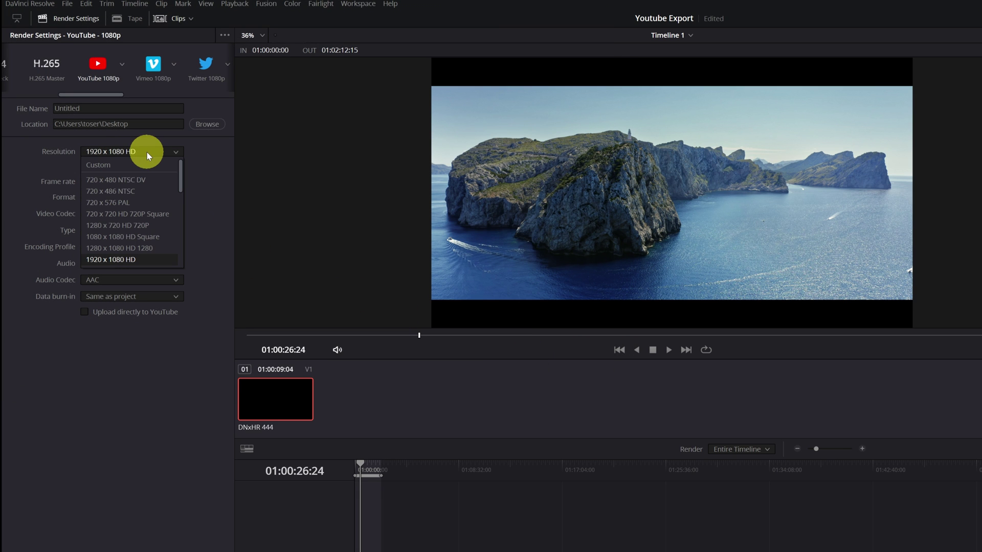
{"action": "left_click_drag", "start_coordinate": [179, 176], "coordinate": [181, 199]}
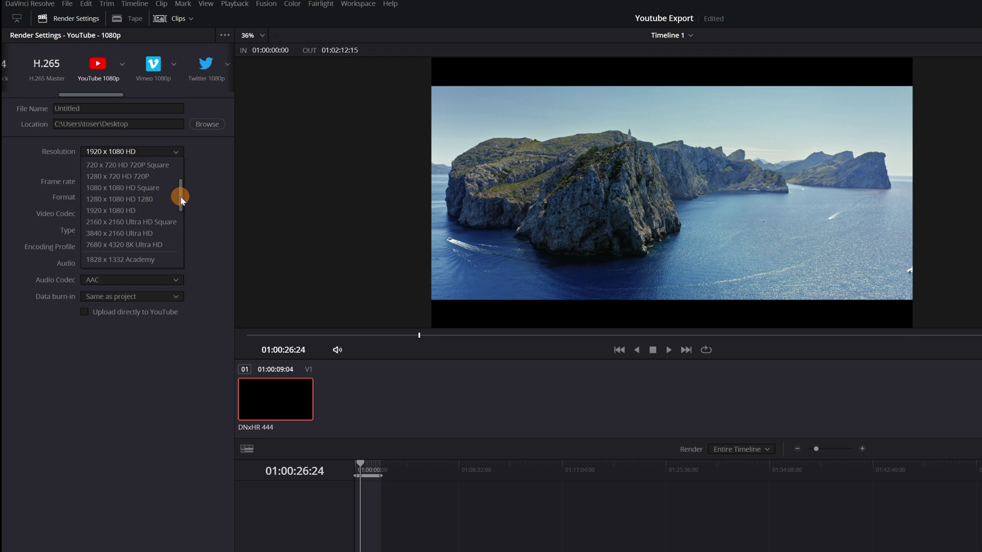
{"action": "left_click", "coordinate": [122, 234]}
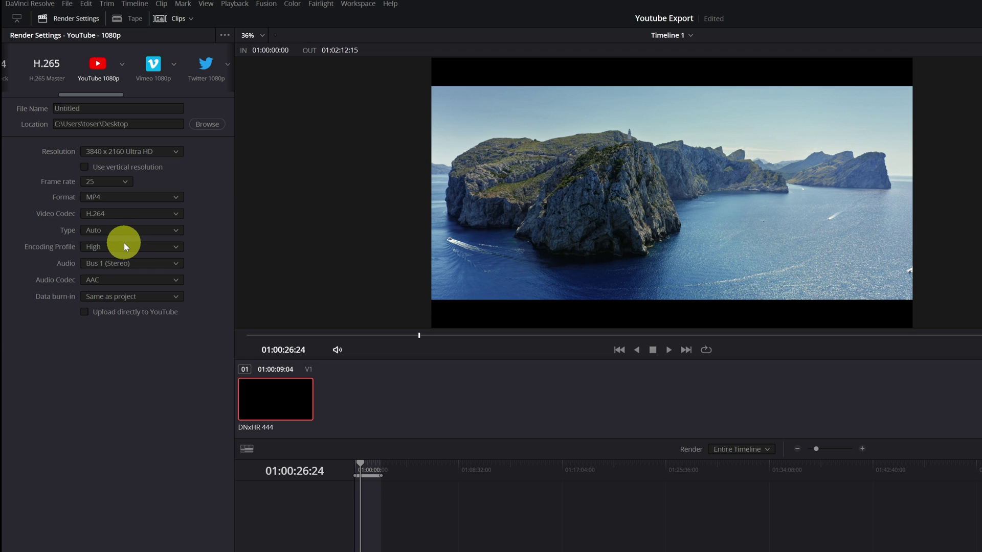
{"action": "left_click", "coordinate": [124, 244]}
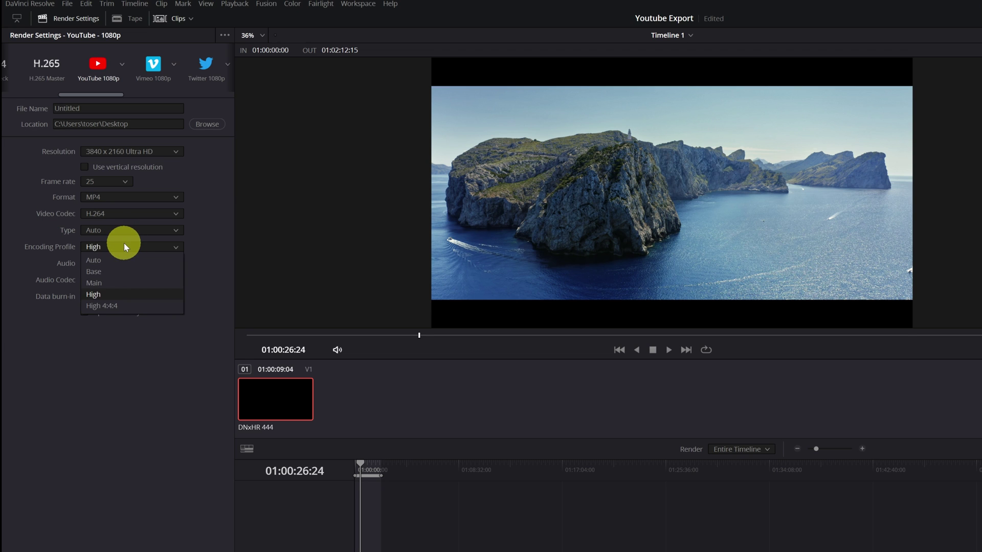
{"action": "left_click", "coordinate": [101, 306]}
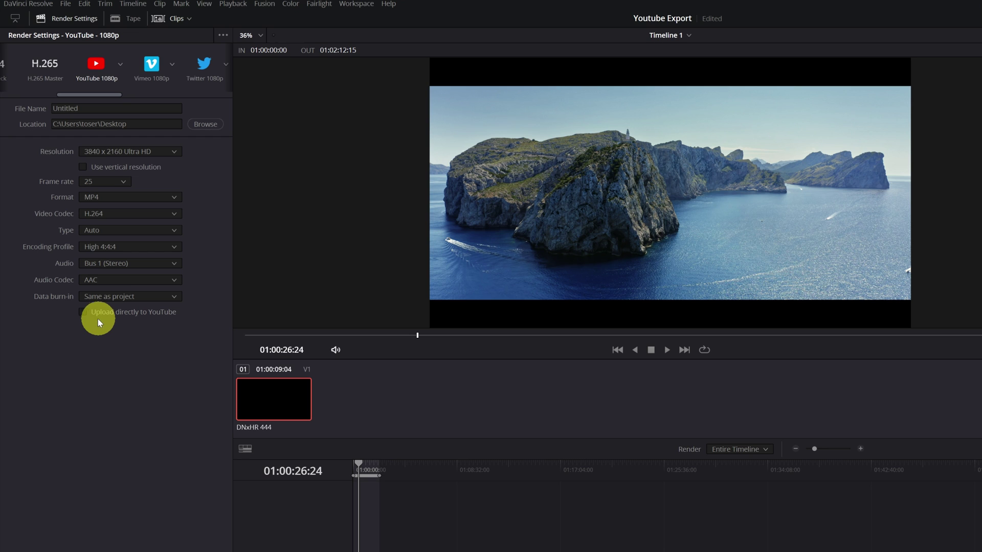
Enable Upload directly to YouTube, then view the Internet Accounts page in Preferences.
{"action": "left_click", "coordinate": [83, 312]}
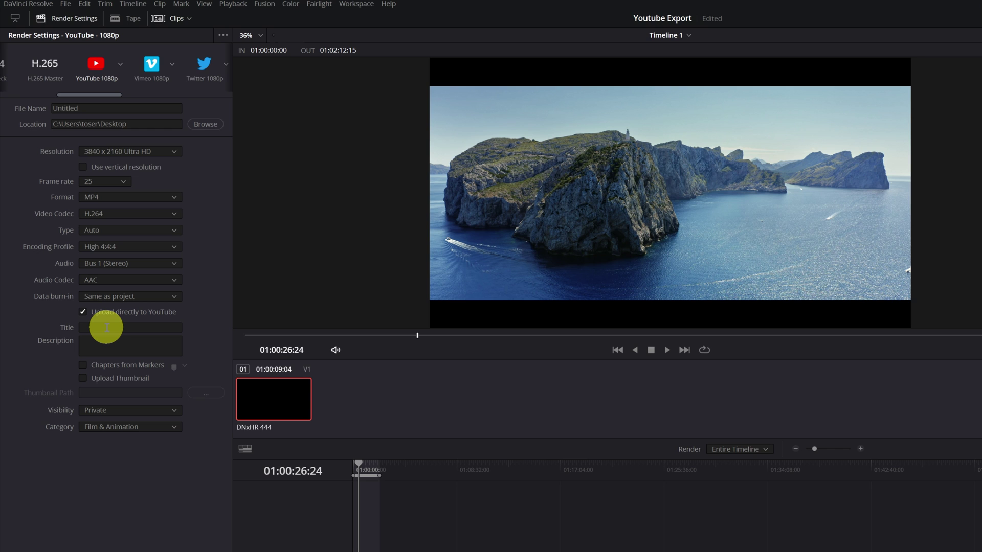
{"action": "left_click", "coordinate": [16, 5]}
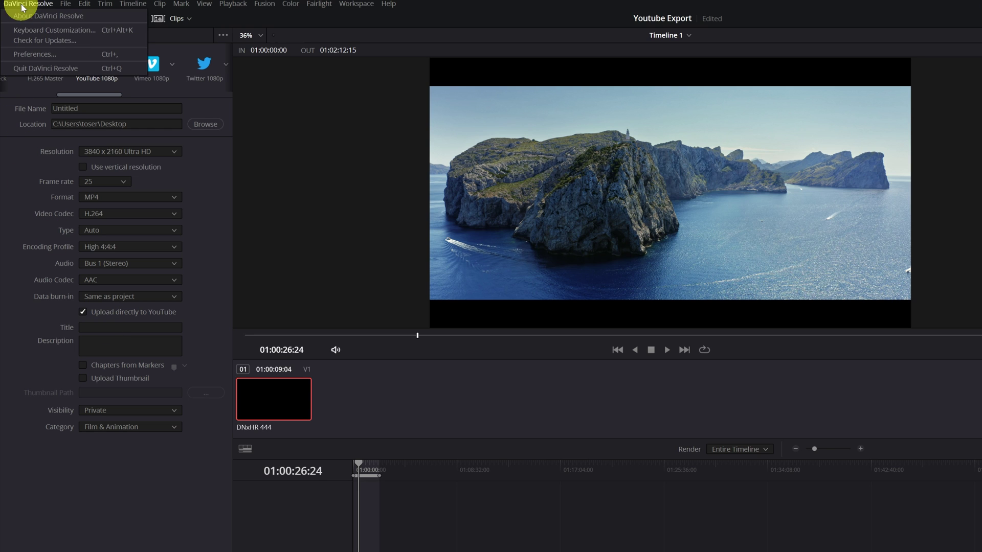
{"action": "left_click", "coordinate": [30, 53]}
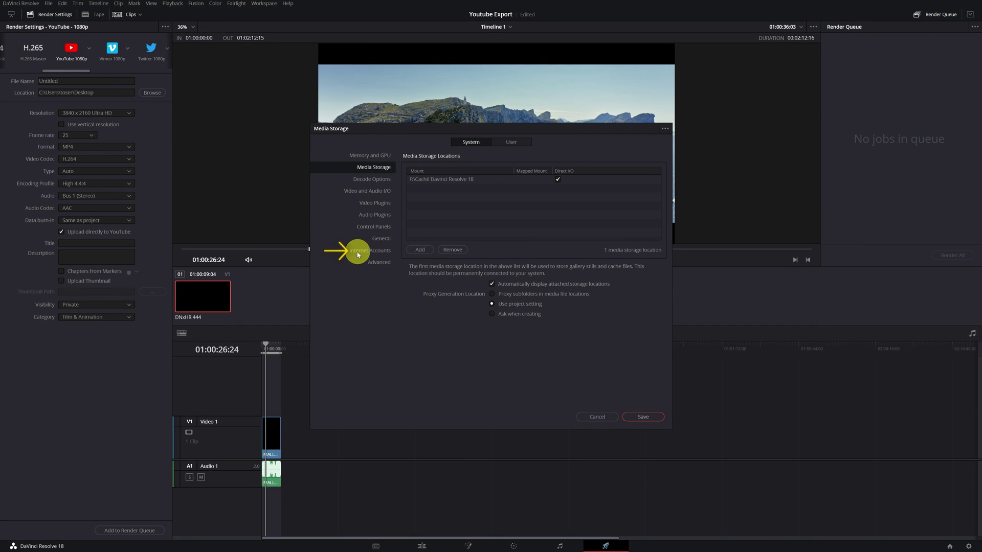
{"action": "left_click", "coordinate": [376, 251]}
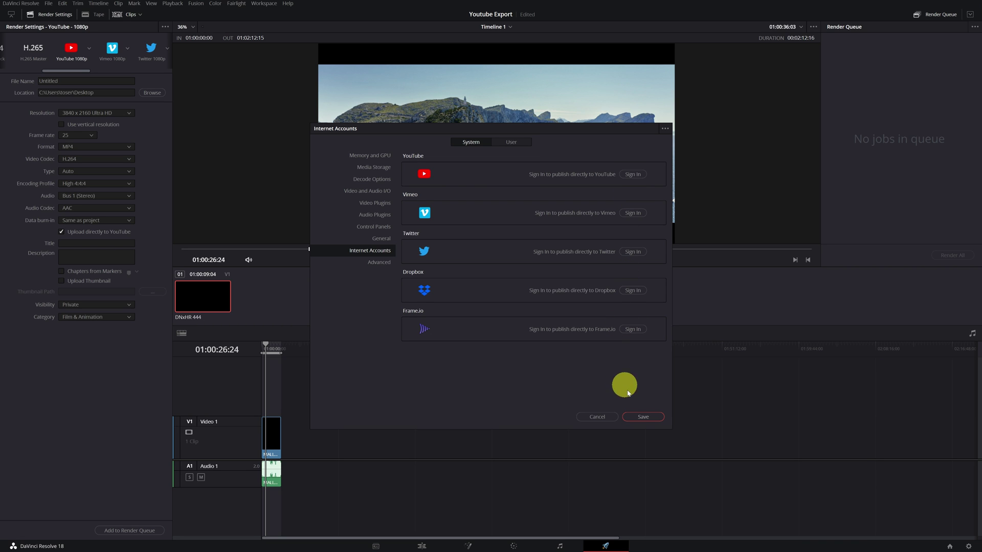
Cancel Preferences and title the upload 'DAVINCI RESOLVE TUTORIAL VIDEO' with a placeholder description.
{"action": "left_click", "coordinate": [598, 417]}
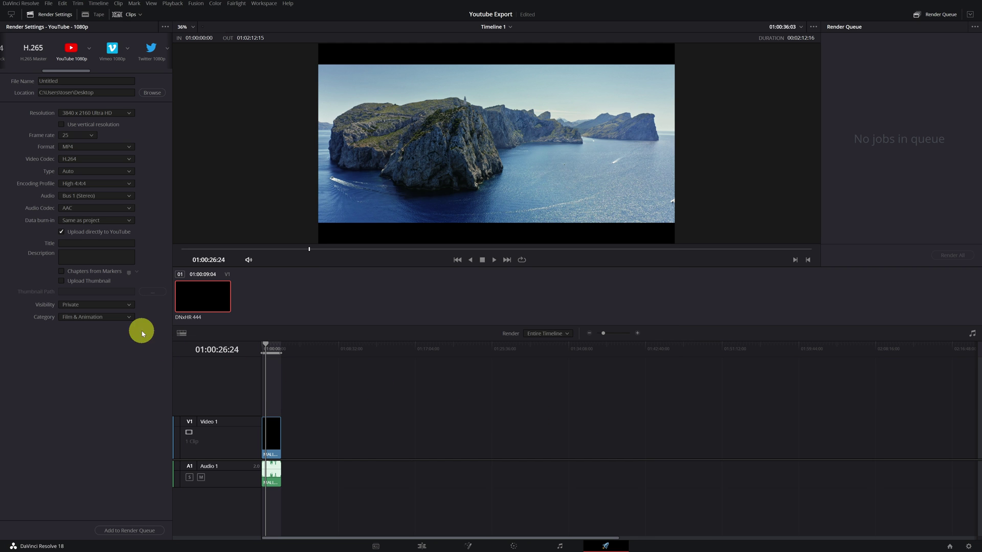
{"action": "left_click", "coordinate": [75, 244]}
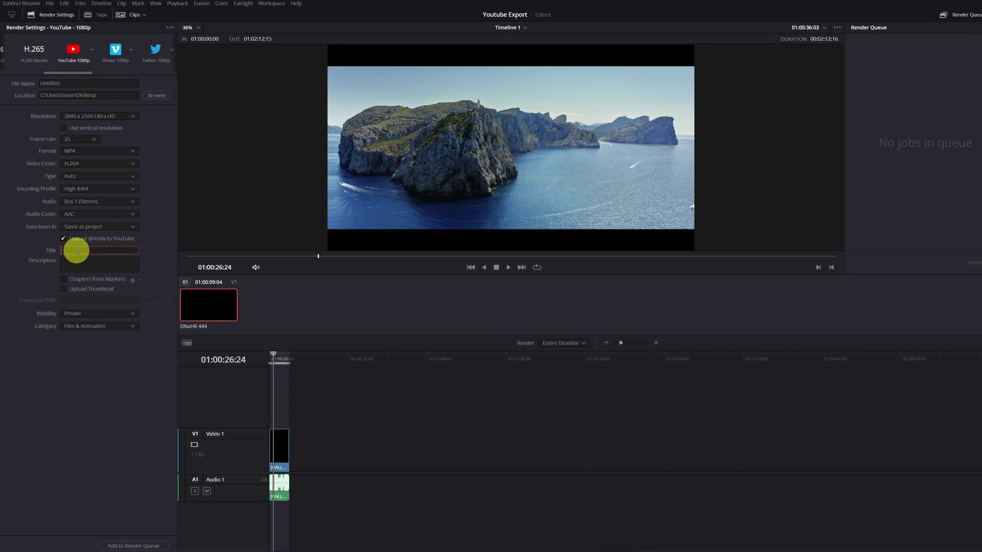
{"action": "type", "text": "DAVI"}
{"action": "type", "text": "NCI RESOLVE TUTORIAL VIDEO"}
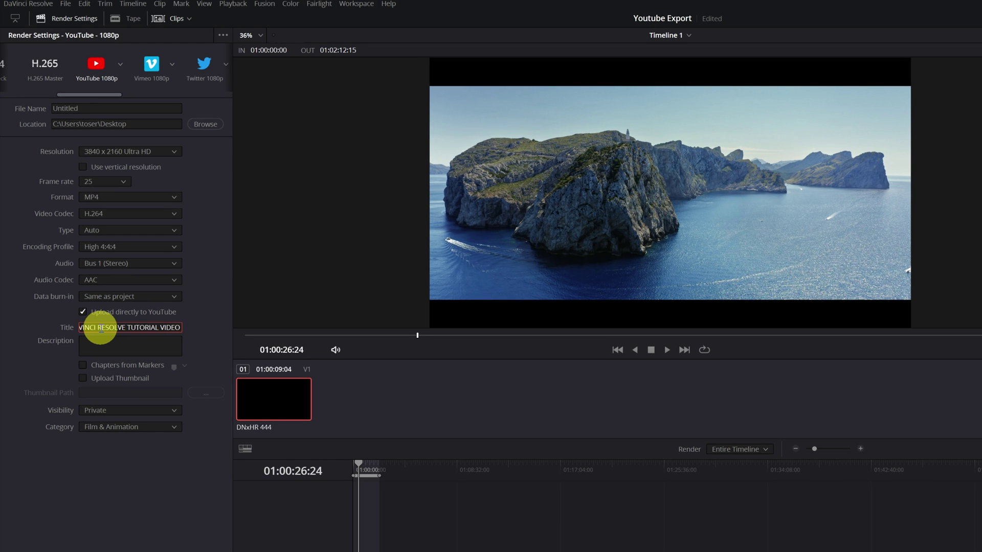
{"action": "left_click", "coordinate": [105, 344]}
{"action": "type", "text": "GDHDFTGJDSGDJT"}
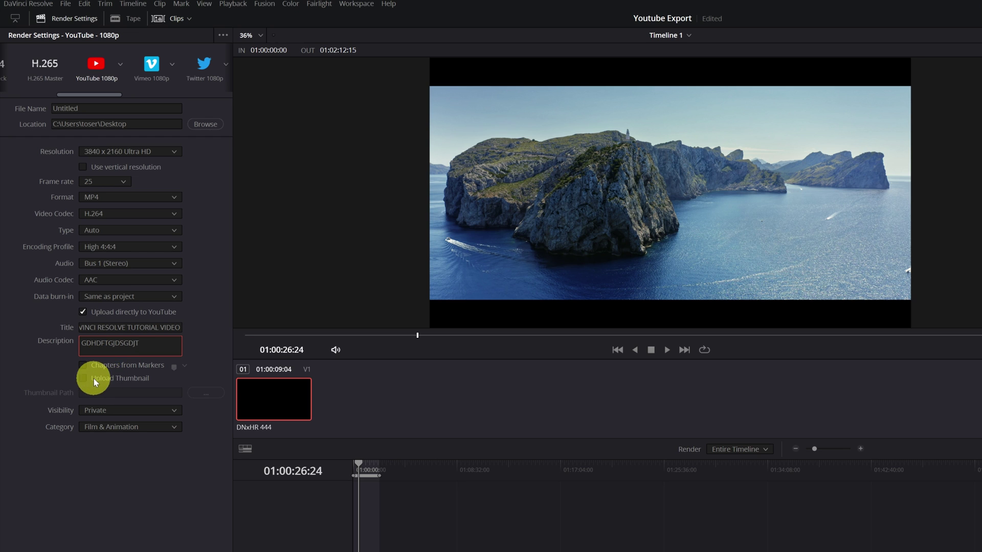
Enable thumbnail upload, keeping visibility Private and category Film & Animation.
{"action": "left_click", "coordinate": [82, 379]}
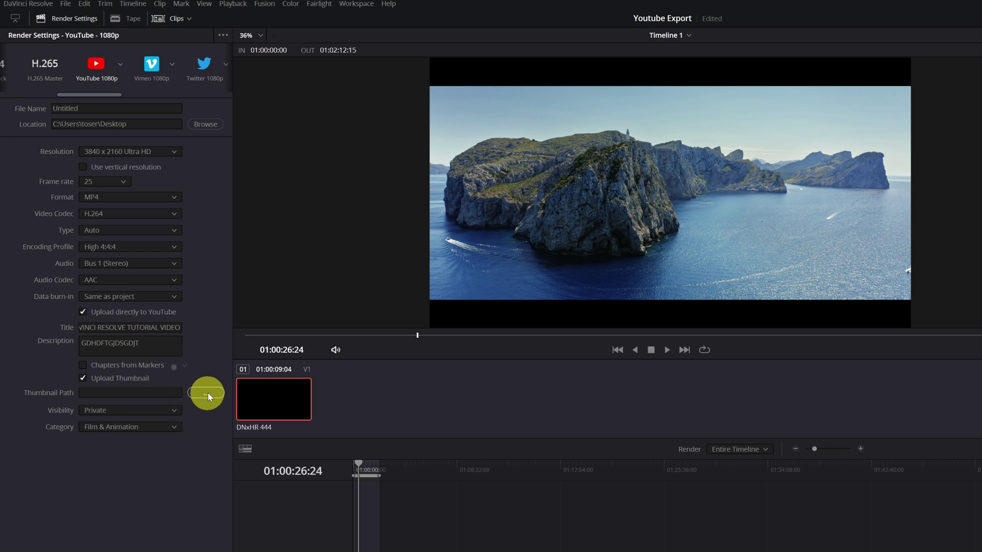
{"action": "left_click", "coordinate": [166, 412]}
{"action": "left_click", "coordinate": [166, 412]}
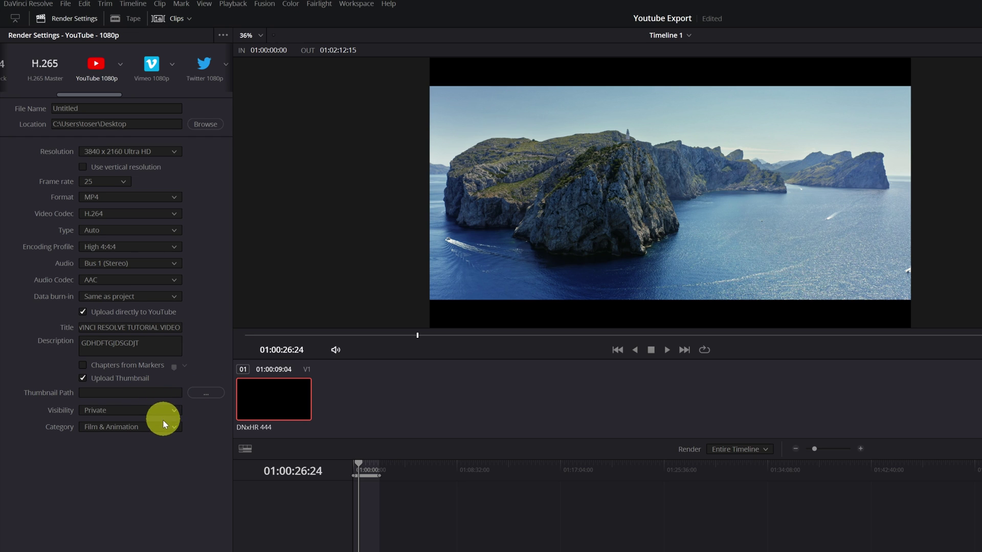
{"action": "left_click", "coordinate": [158, 430]}
{"action": "scroll", "coordinate": [149, 518], "scroll_direction": "down", "scroll_amount": 2}
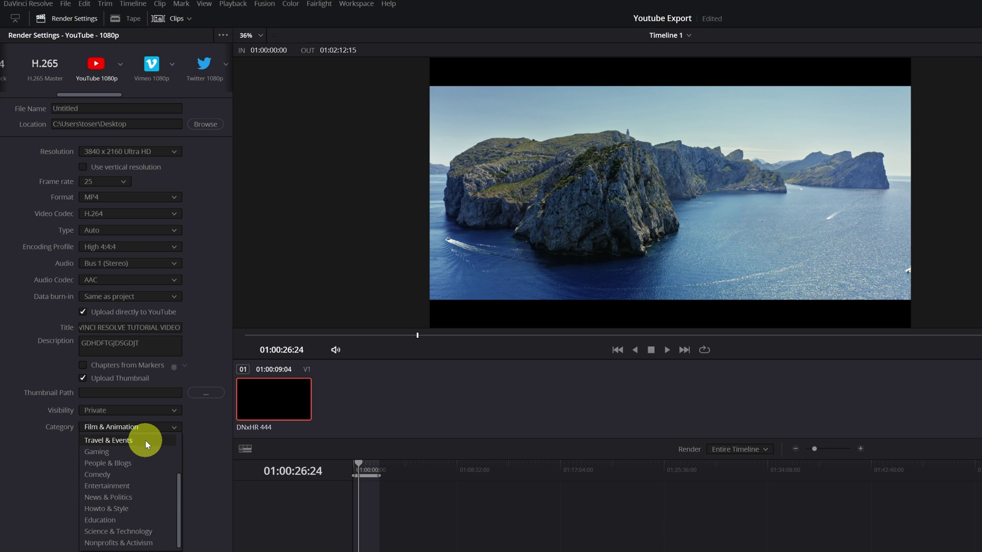
{"action": "scroll", "coordinate": [145, 441], "scroll_direction": "up", "scroll_amount": 2}
{"action": "left_click", "coordinate": [153, 429]}
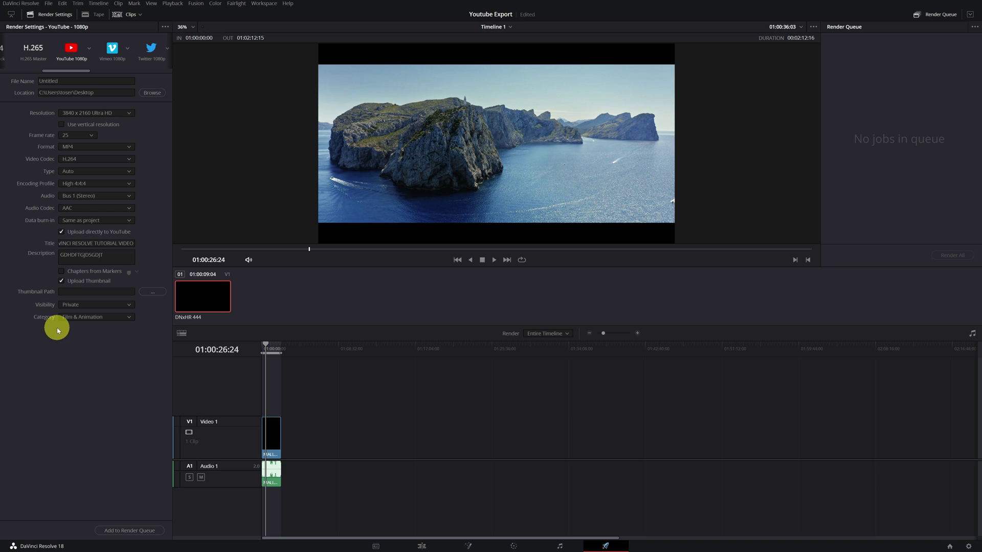
Switch to Custom Export, name the file YOUTUBE and save it to the Desktop.
{"action": "left_click_drag", "start_coordinate": [72, 71], "coordinate": [49, 74]}
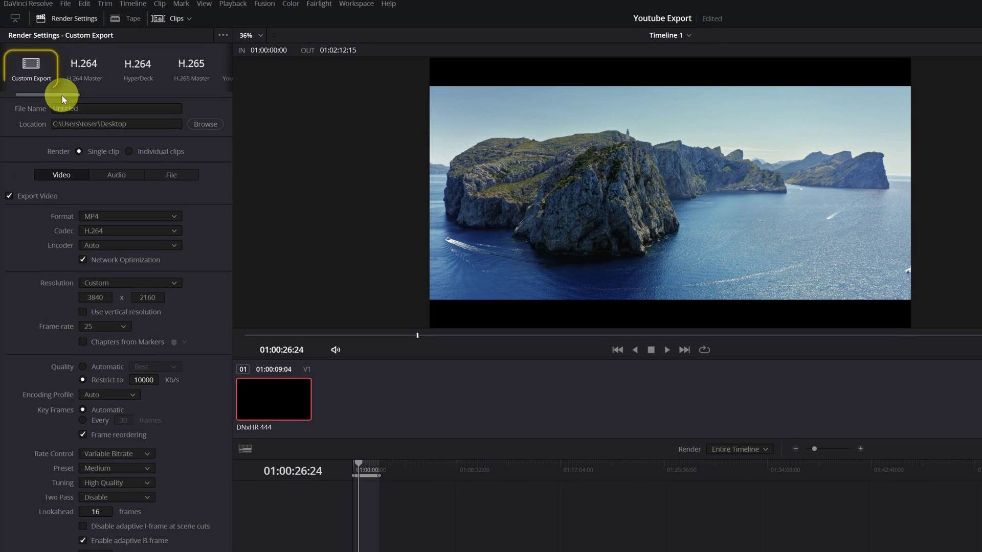
{"action": "left_click", "coordinate": [29, 64]}
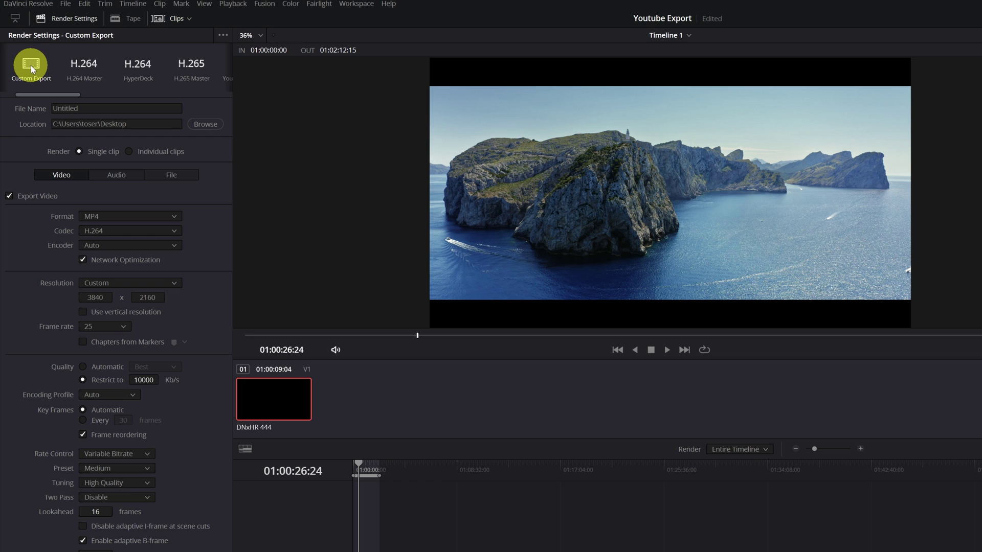
{"action": "double_click", "coordinate": [113, 108]}
{"action": "type", "text": "YOUTUBE"}
{"action": "left_click", "coordinate": [215, 125]}
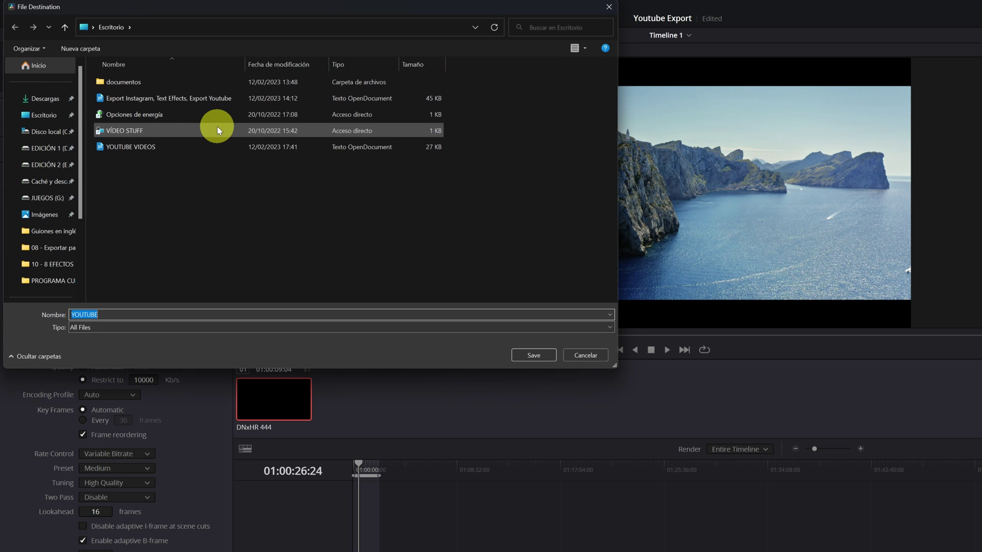
{"action": "left_click", "coordinate": [42, 121]}
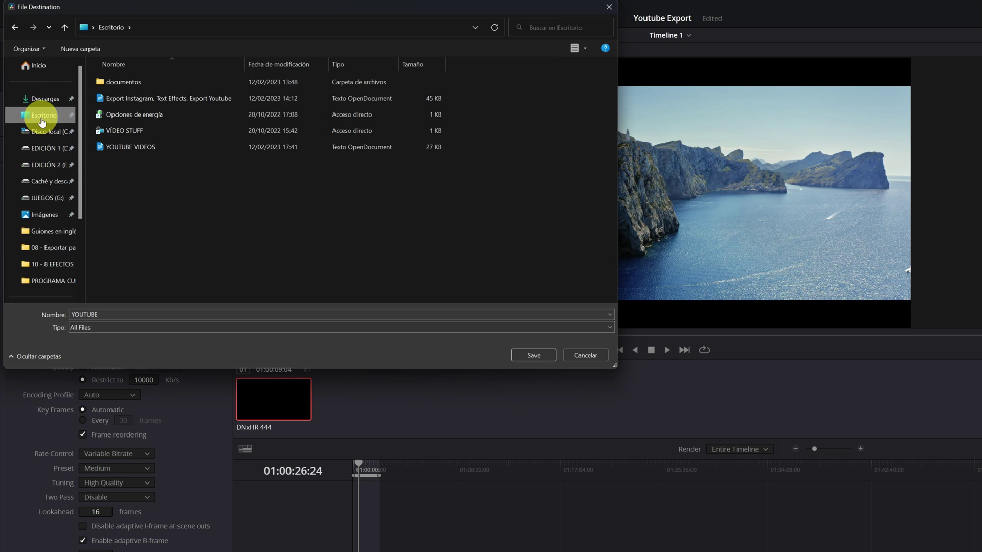
{"action": "left_click", "coordinate": [541, 356]}
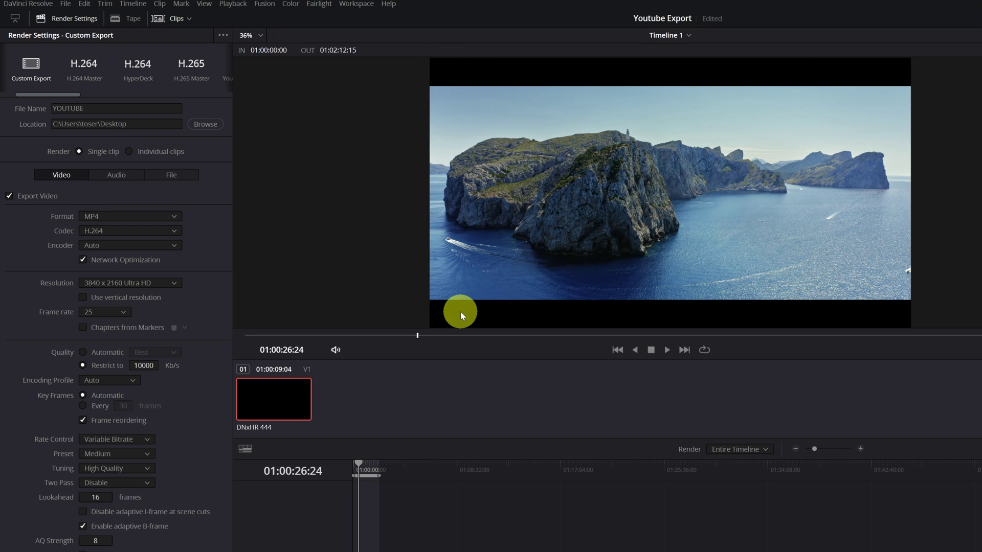
Change the timeline resolution height from 2160 to 1720 in Project Settings and save.
{"action": "scroll", "coordinate": [687, 307], "scroll_direction": "down", "scroll_amount": 1}
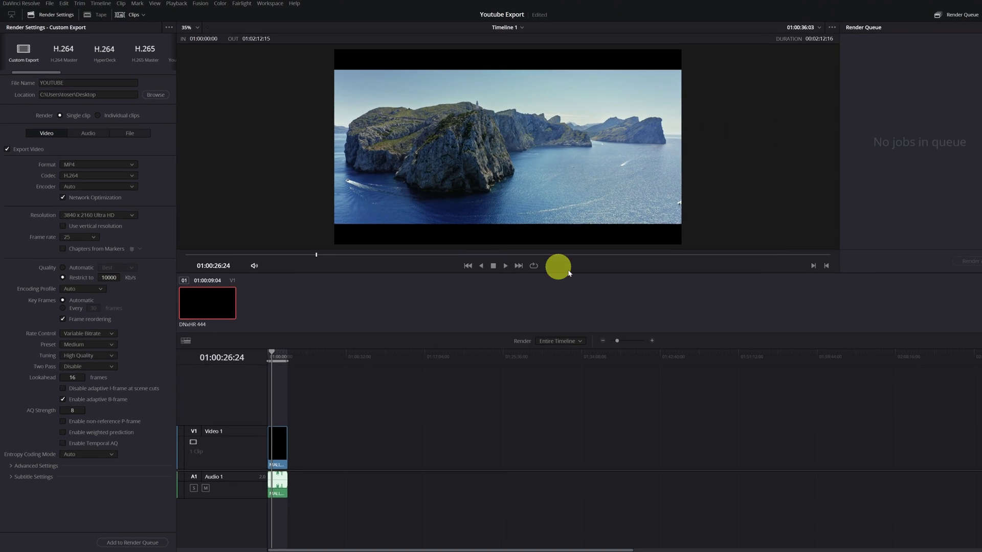
{"action": "left_click", "coordinate": [969, 546]}
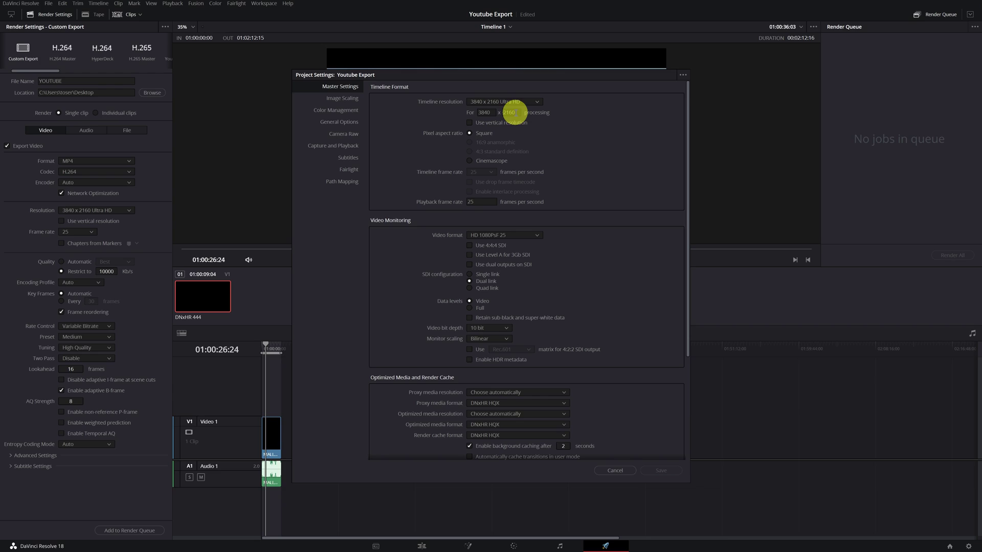
{"action": "left_click", "coordinate": [510, 113]}
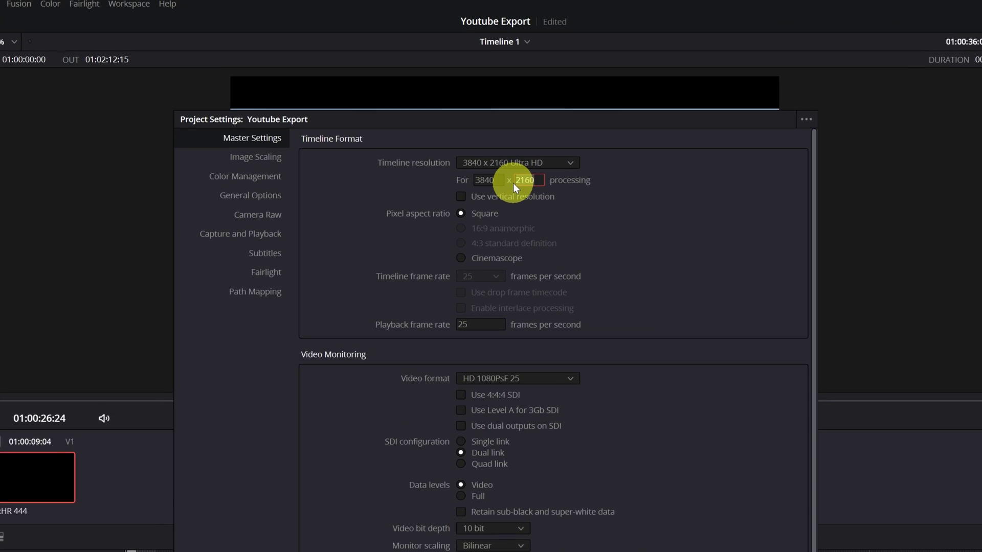
{"action": "type", "text": "17"}
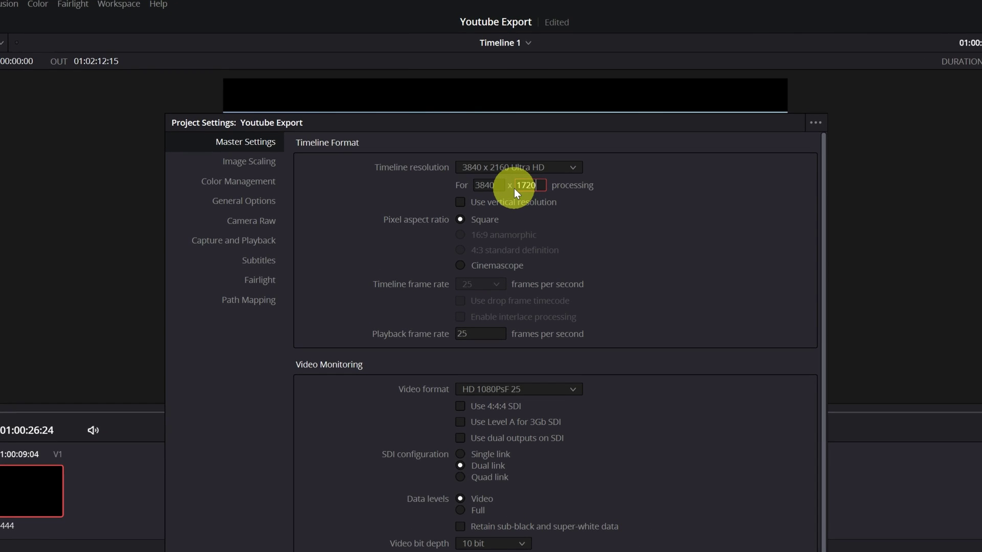
{"action": "type", "text": "20"}
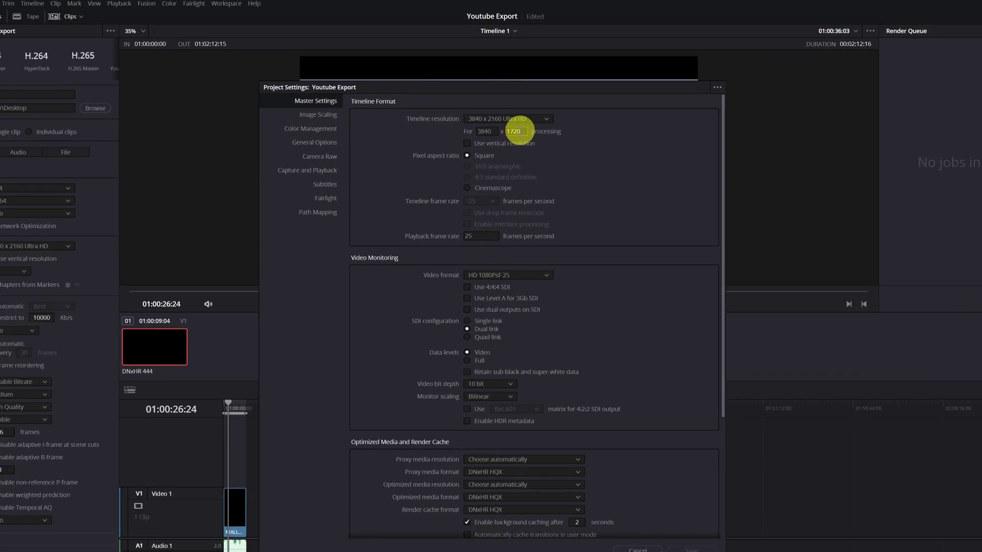
{"action": "left_click", "coordinate": [654, 440]}
{"action": "left_click", "coordinate": [661, 473]}
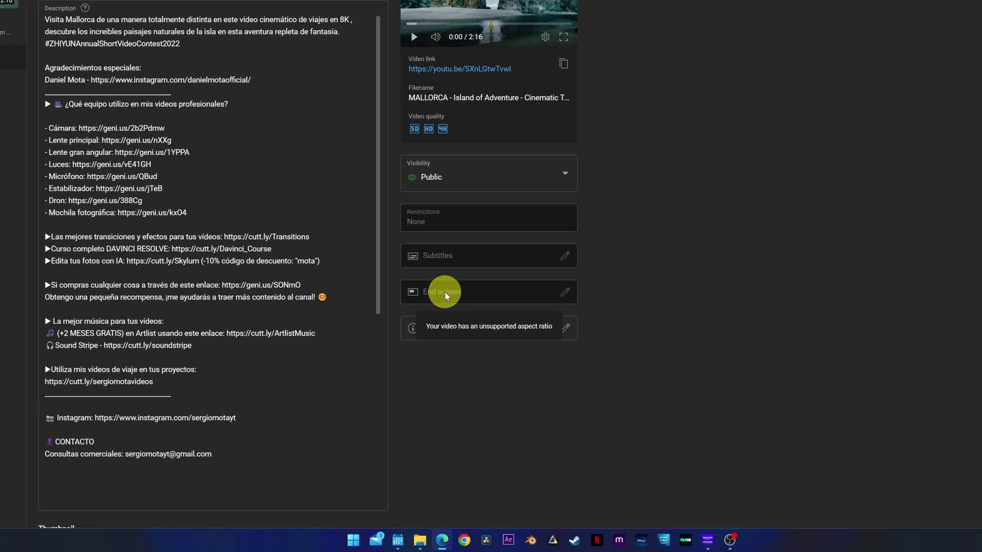
{"action": "triple_click", "coordinate": [449, 286]}
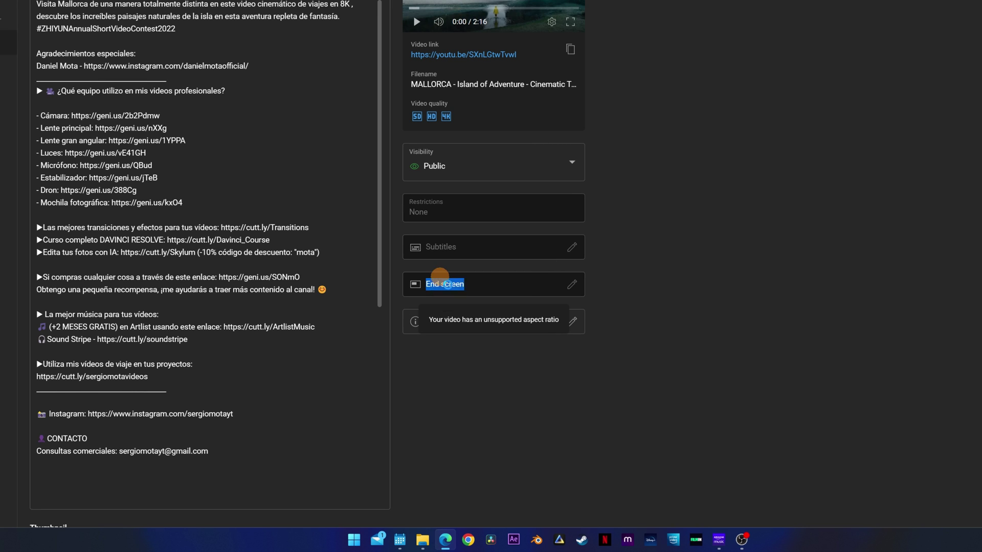
{"action": "left_click", "coordinate": [528, 285]}
{"action": "left_click", "coordinate": [449, 290]}
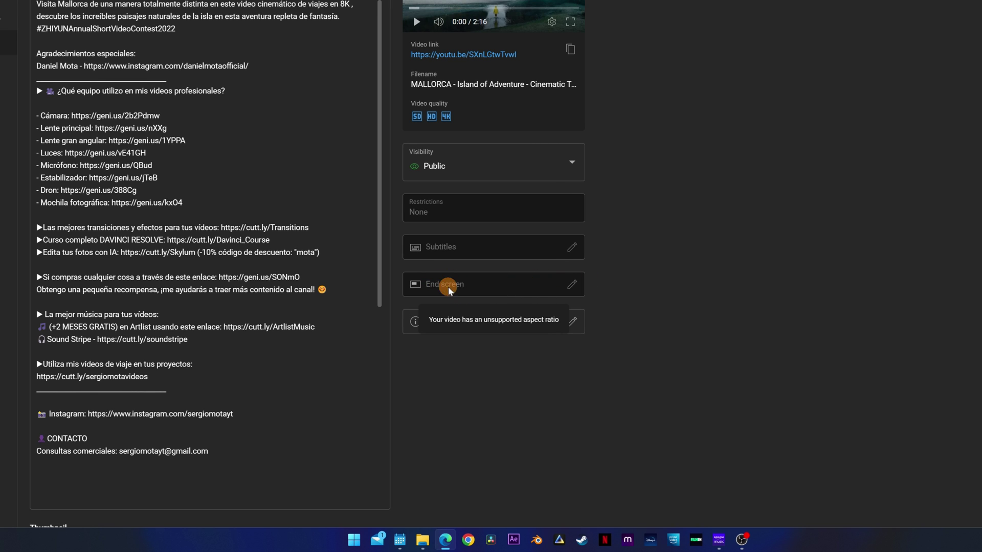
{"action": "left_click", "coordinate": [571, 285]}
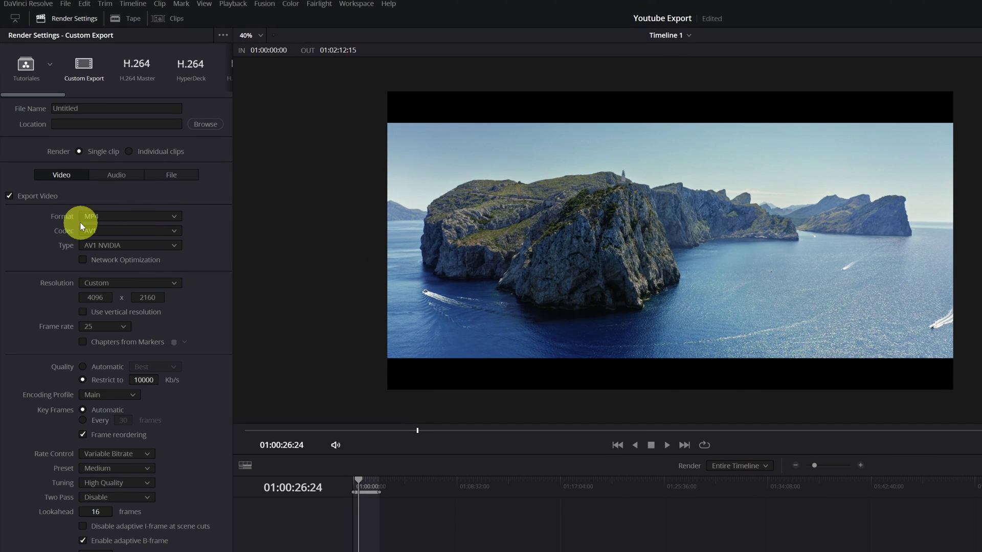
Open the render format list and expand the Container: MP4 recommendation.
{"action": "left_click", "coordinate": [116, 214]}
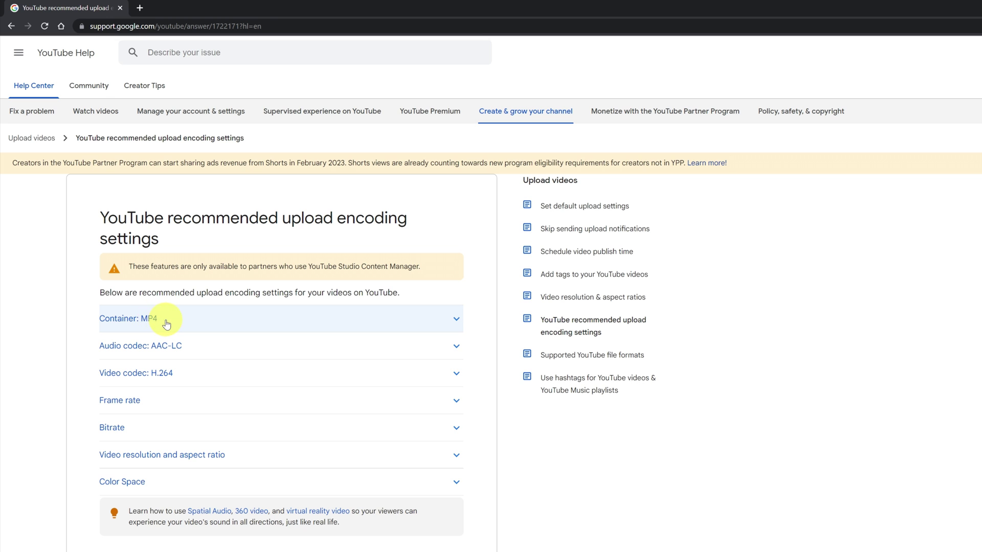
{"action": "left_click", "coordinate": [165, 324]}
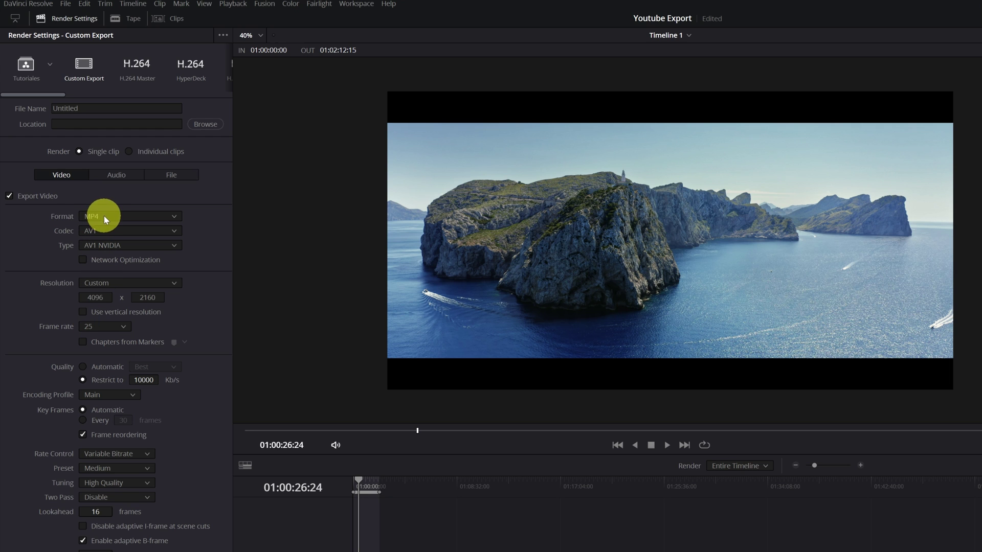
In the Audio settings, try a 156 data rate, revert to 192 Kb/s, and check the AAC codec.
{"action": "left_click", "coordinate": [117, 176]}
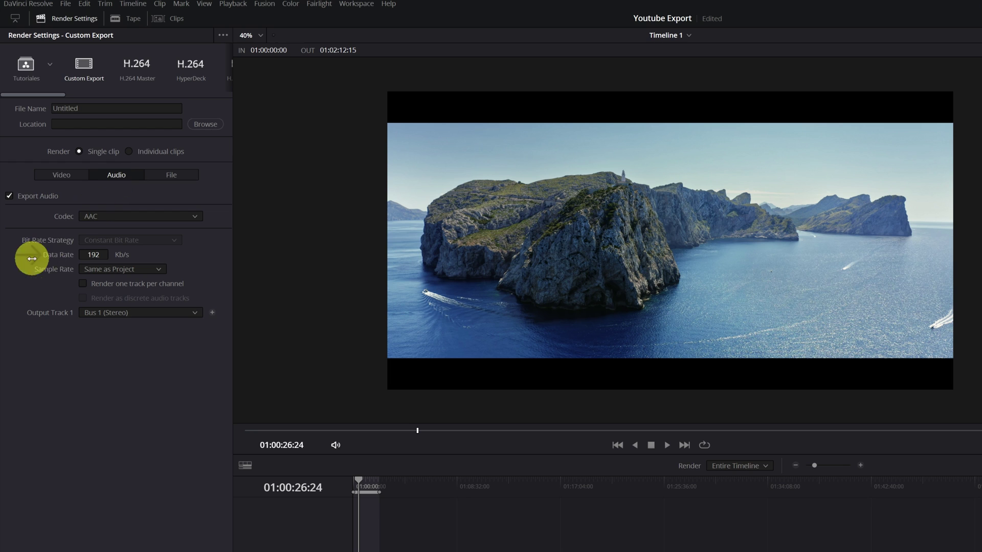
{"action": "left_click", "coordinate": [95, 254]}
{"action": "type", "text": "156"}
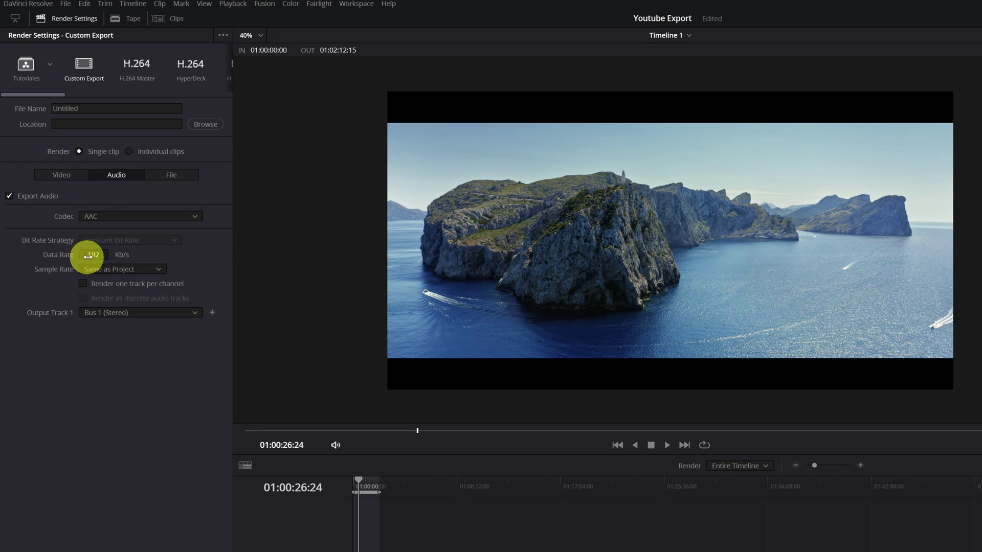
{"action": "left_click_drag", "start_coordinate": [95, 254], "coordinate": [91, 254]}
{"action": "left_click", "coordinate": [149, 217]}
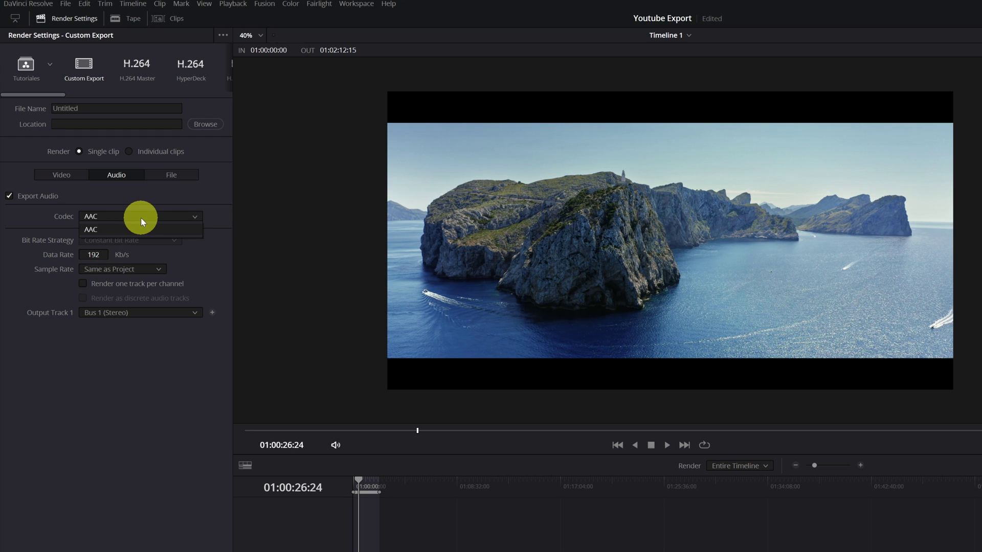
Keep the AAC codec and highlight the Recommended audio bitrates for uploads heading.
{"action": "left_click", "coordinate": [140, 217]}
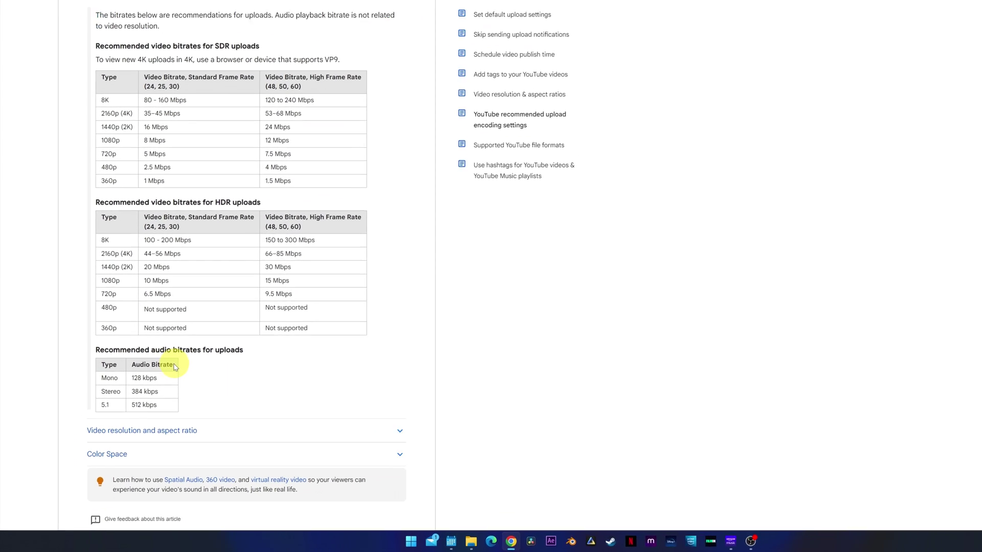
{"action": "left_click_drag", "start_coordinate": [110, 323], "coordinate": [279, 321]}
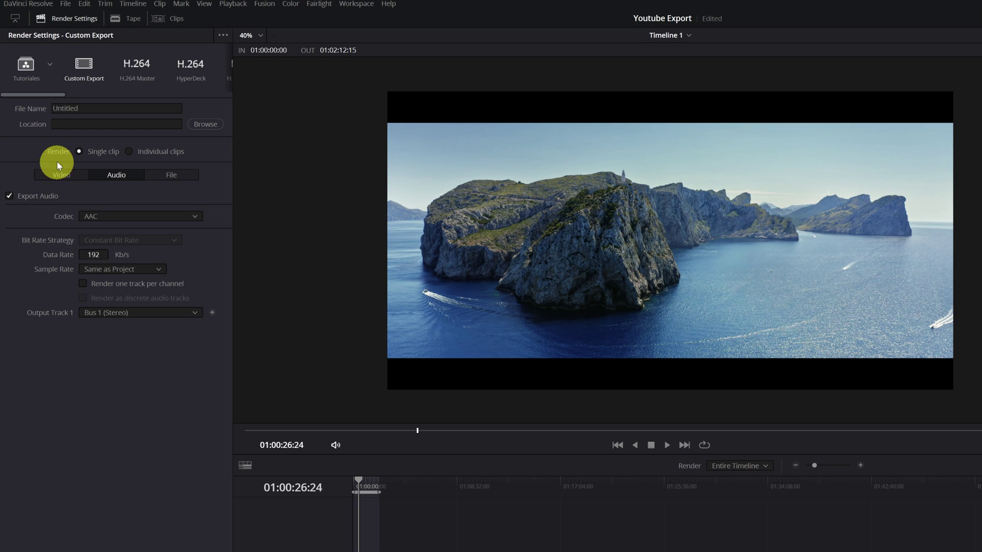
Switch back to the video render settings showing MP4, AV1 and Custom 4096 x 2160.
{"action": "left_click", "coordinate": [62, 177]}
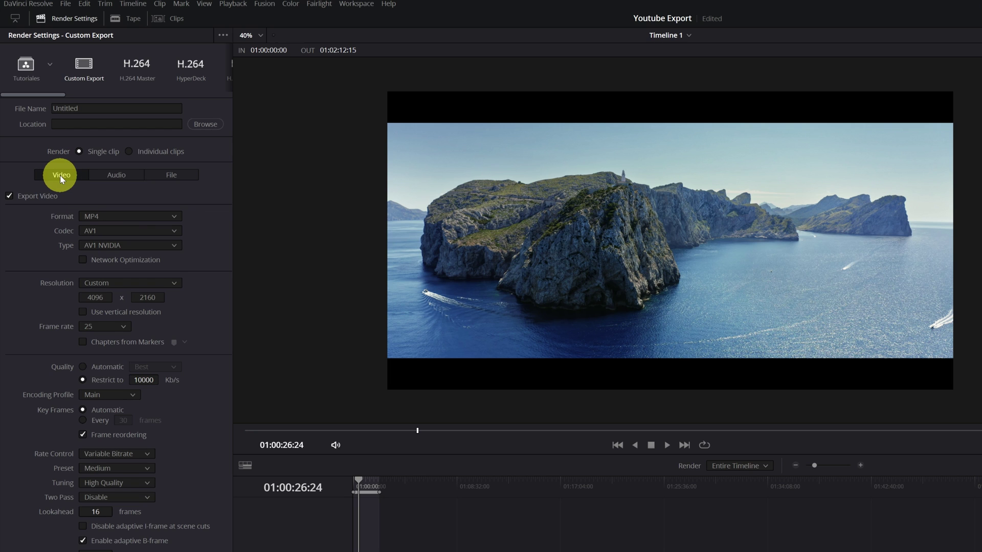
Change the render format to QuickTime.
{"action": "left_click", "coordinate": [133, 215]}
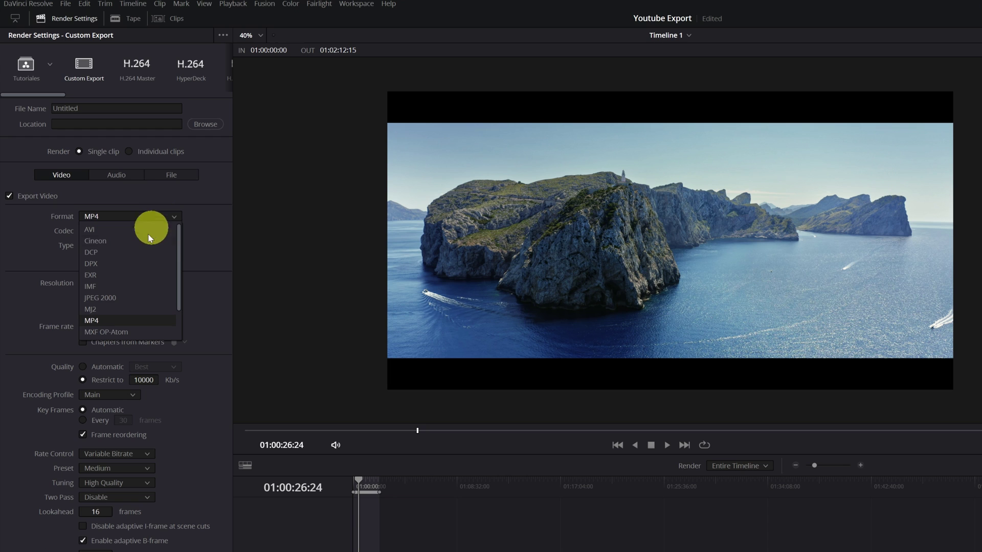
{"action": "left_click_drag", "start_coordinate": [179, 255], "coordinate": [177, 281]}
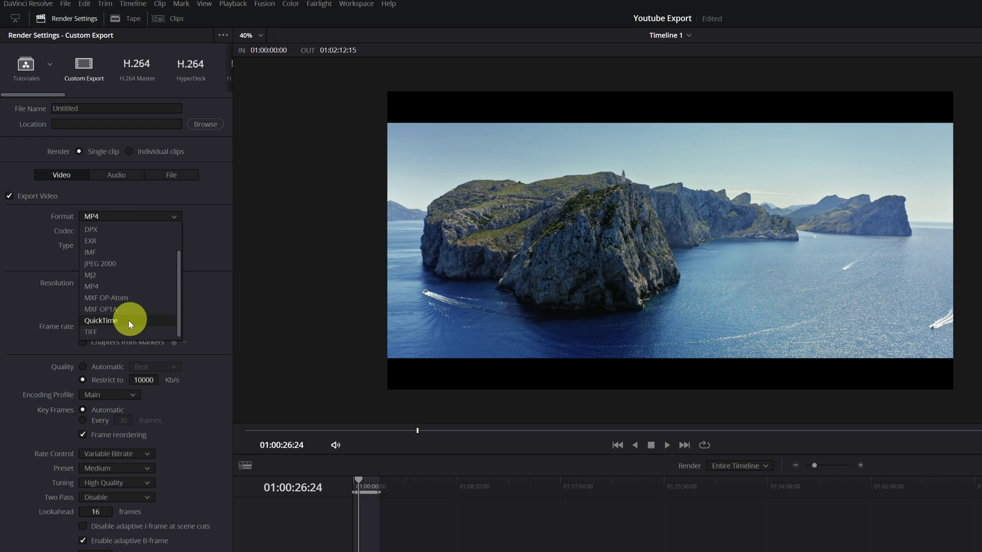
{"action": "left_click", "coordinate": [105, 321]}
Set the audio codec to Linear PCM, keeping Same as Project sample rate and 16-bit depth.
{"action": "left_click", "coordinate": [118, 178]}
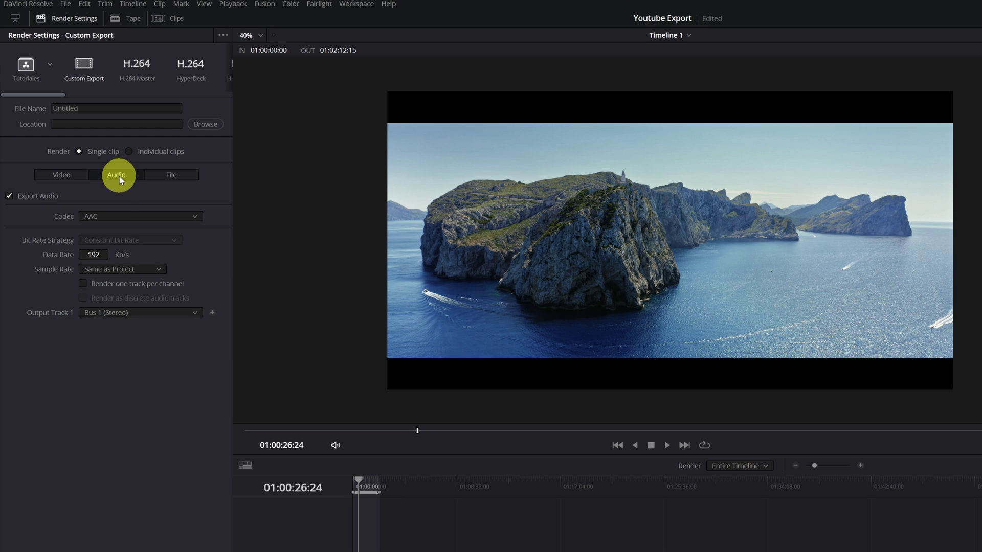
{"action": "left_click", "coordinate": [115, 216]}
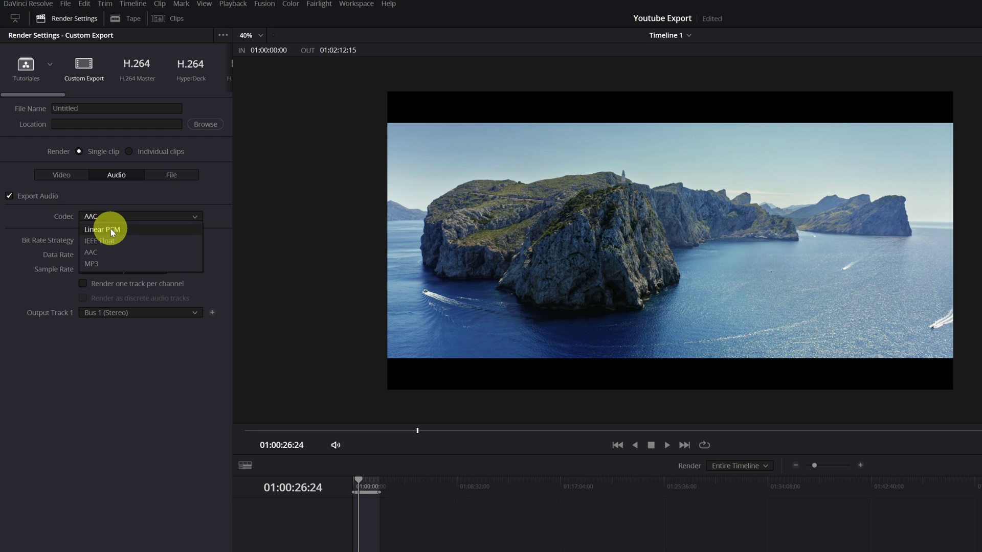
{"action": "left_click", "coordinate": [111, 228]}
{"action": "left_click", "coordinate": [123, 241]}
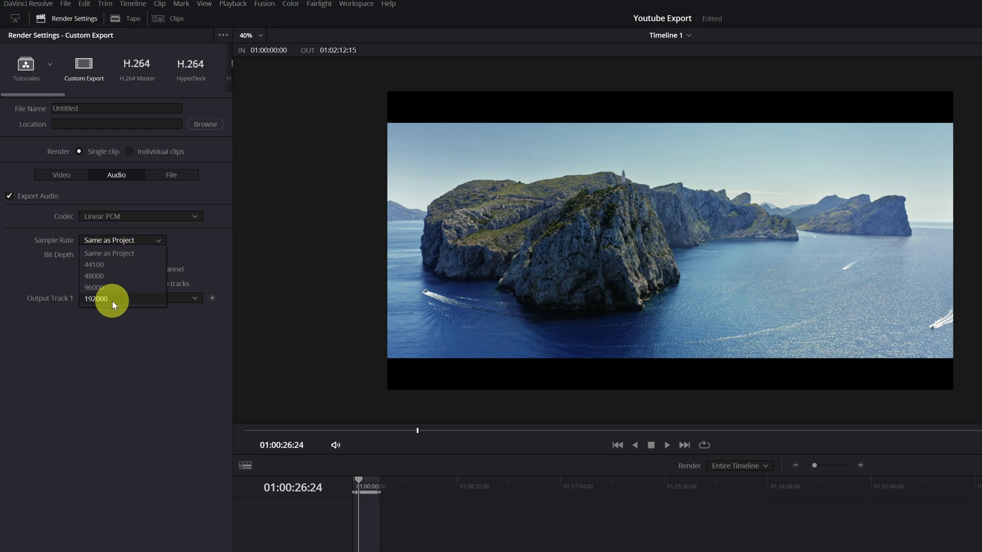
{"action": "left_click", "coordinate": [115, 253]}
{"action": "left_click", "coordinate": [102, 256]}
{"action": "left_click", "coordinate": [91, 268]}
{"action": "left_click", "coordinate": [65, 175]}
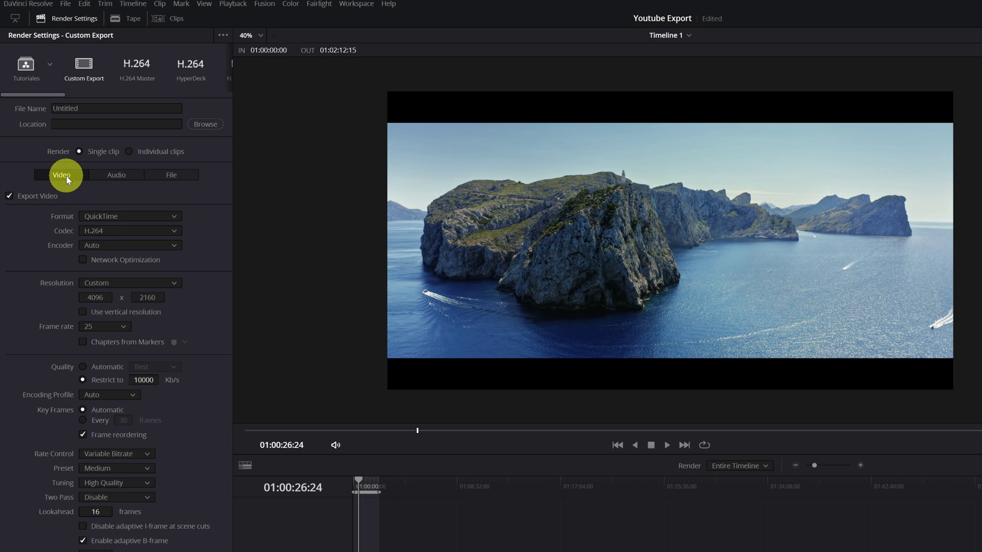
{"action": "left_click", "coordinate": [105, 220]}
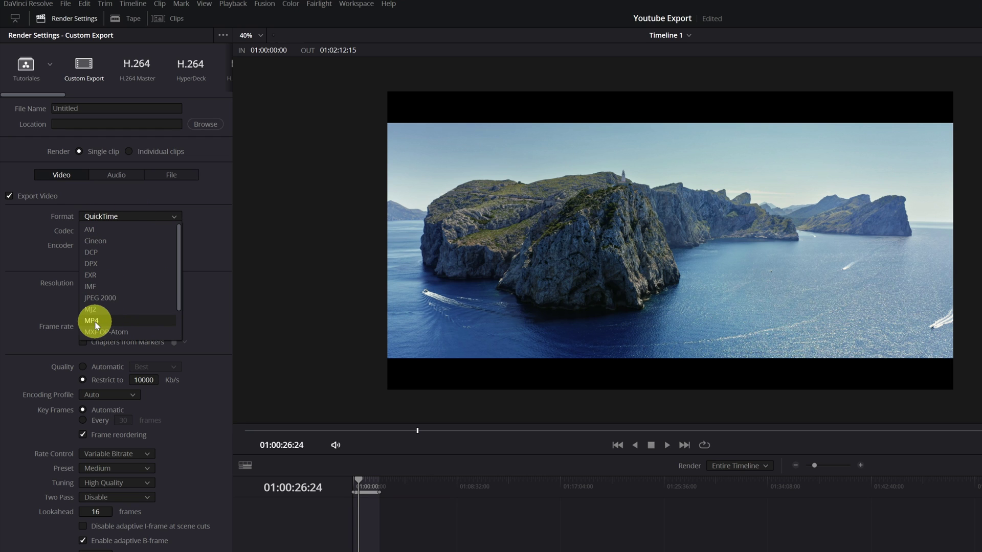
{"action": "left_click", "coordinate": [125, 216]}
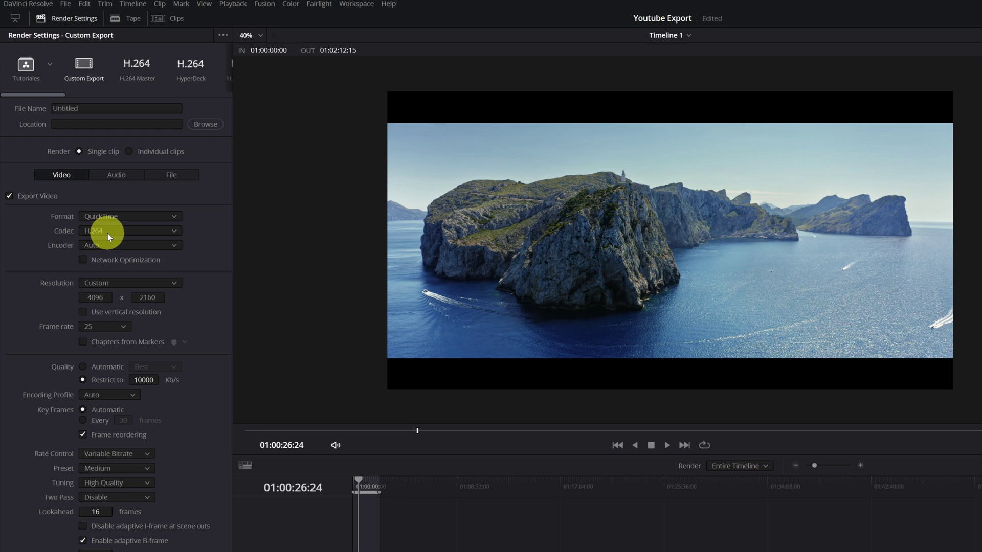
{"action": "left_click", "coordinate": [118, 329]}
{"action": "left_click", "coordinate": [84, 367]}
{"action": "left_click", "coordinate": [173, 367]}
{"action": "left_click", "coordinate": [151, 426]}
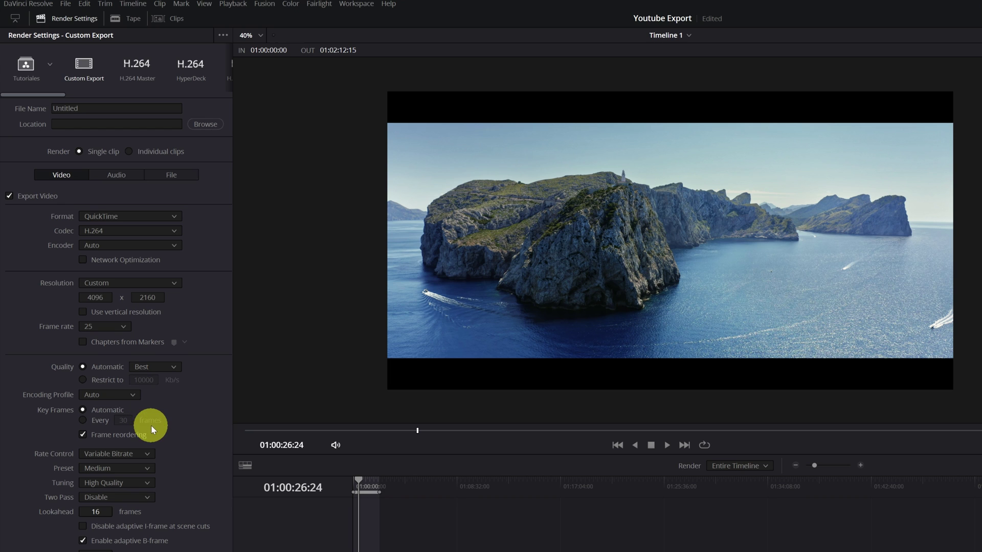
{"action": "left_click", "coordinate": [82, 380]}
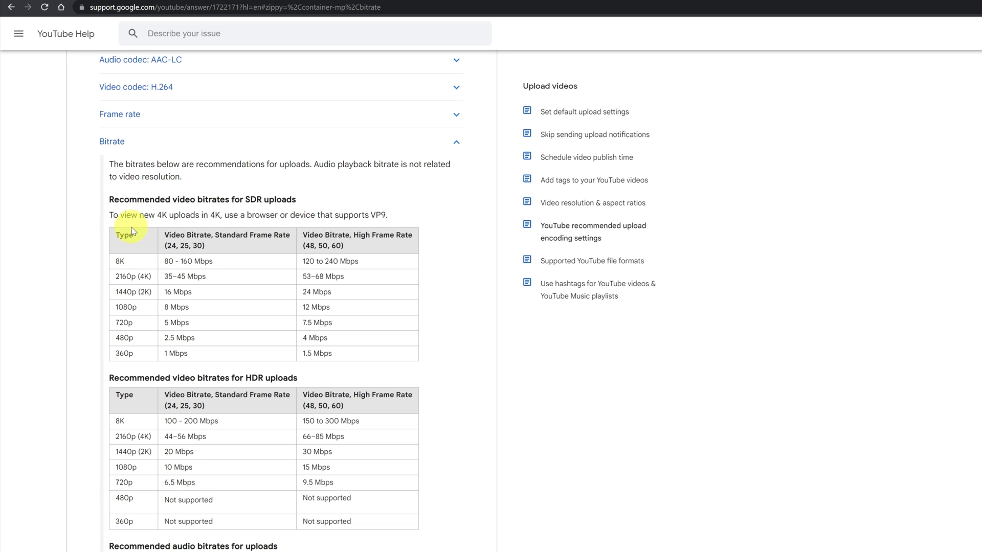
In YouTube's SDR bitrate table, highlight the 2160p (4K) row's 35–45 Mbps standard-frame-rate bitrate.
{"action": "mouse_move", "coordinate": [115, 277]}
{"action": "left_mouse_down"}
{"action": "mouse_move", "coordinate": [151, 278]}
{"action": "mouse_move", "coordinate": [127, 266]}
{"action": "left_mouse_up"}
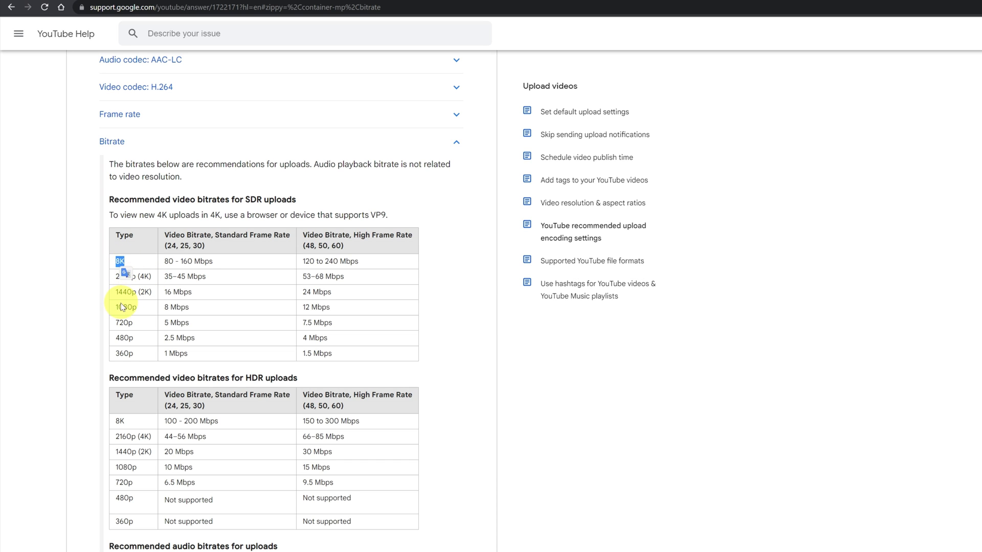
{"action": "left_click_drag", "start_coordinate": [115, 307], "coordinate": [142, 310]}
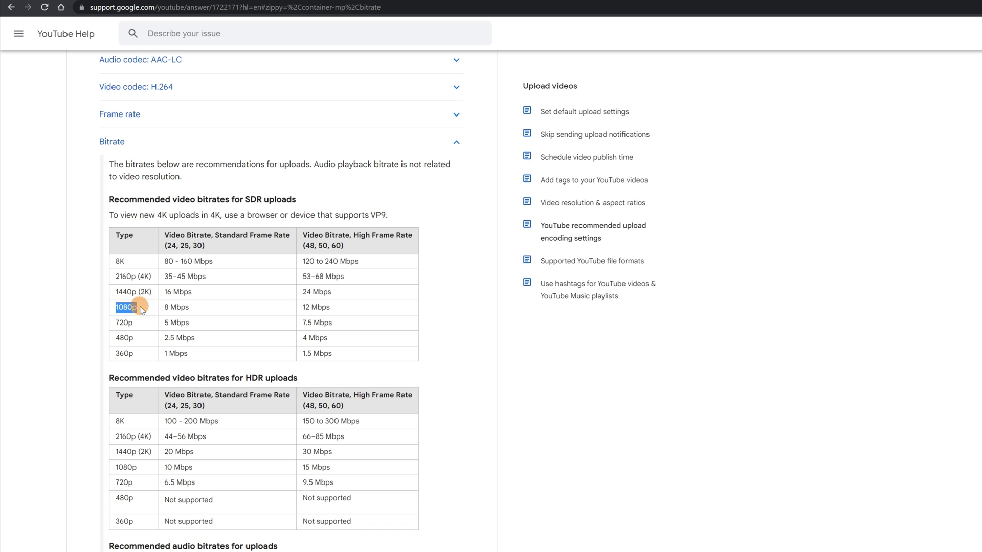
{"action": "double_click", "coordinate": [171, 245]}
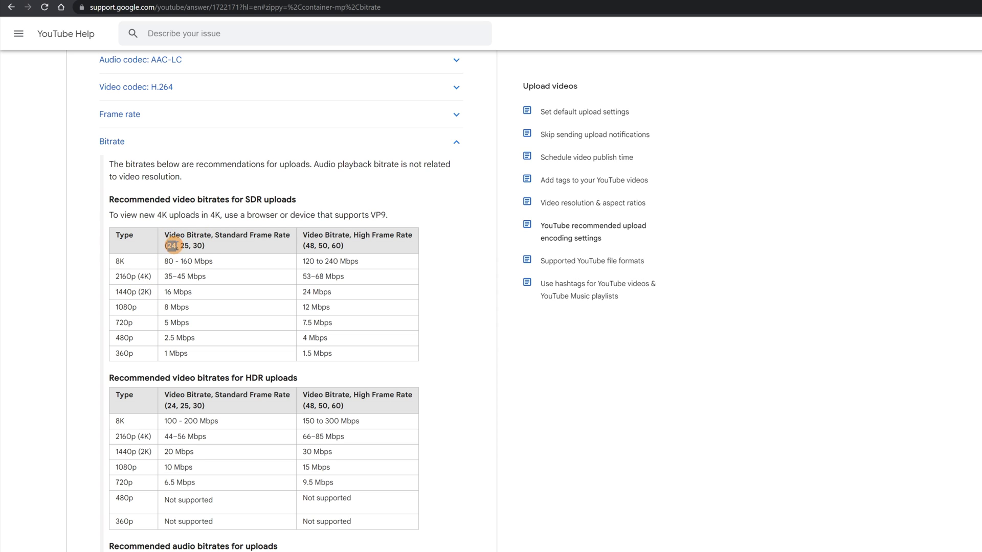
{"action": "left_click_drag", "start_coordinate": [172, 245], "coordinate": [203, 246]}
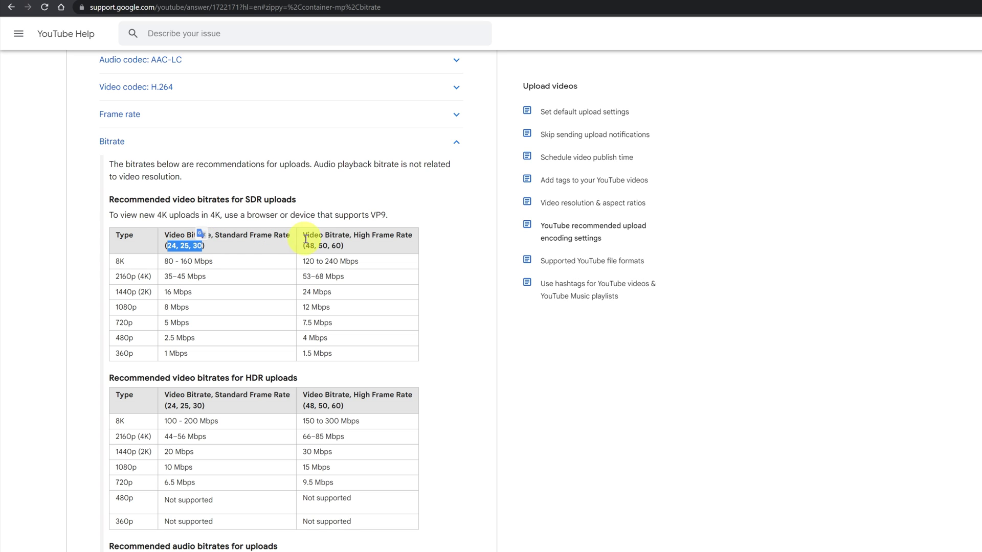
{"action": "left_click_drag", "start_coordinate": [306, 246], "coordinate": [342, 248]}
{"action": "left_click", "coordinate": [347, 250]}
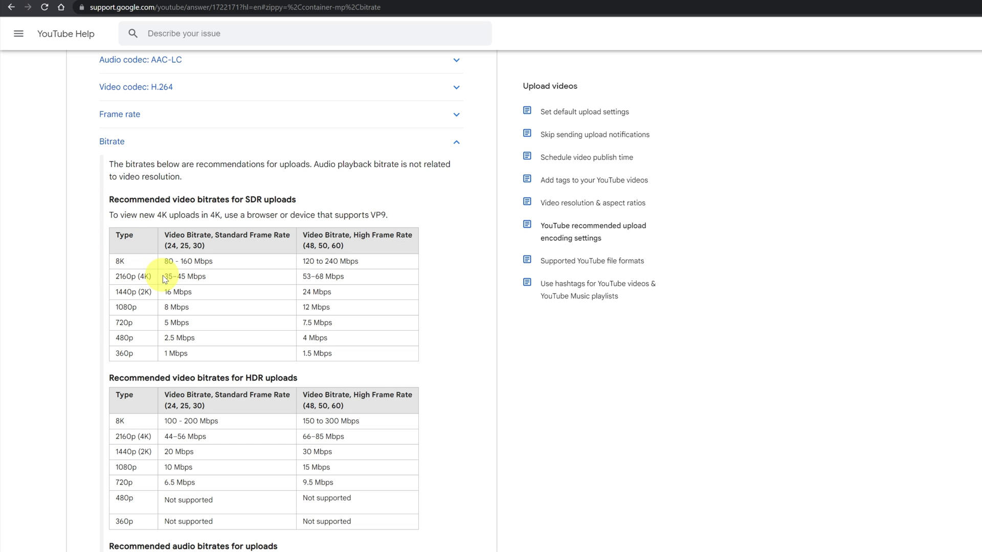
{"action": "left_click_drag", "start_coordinate": [164, 277], "coordinate": [205, 279]}
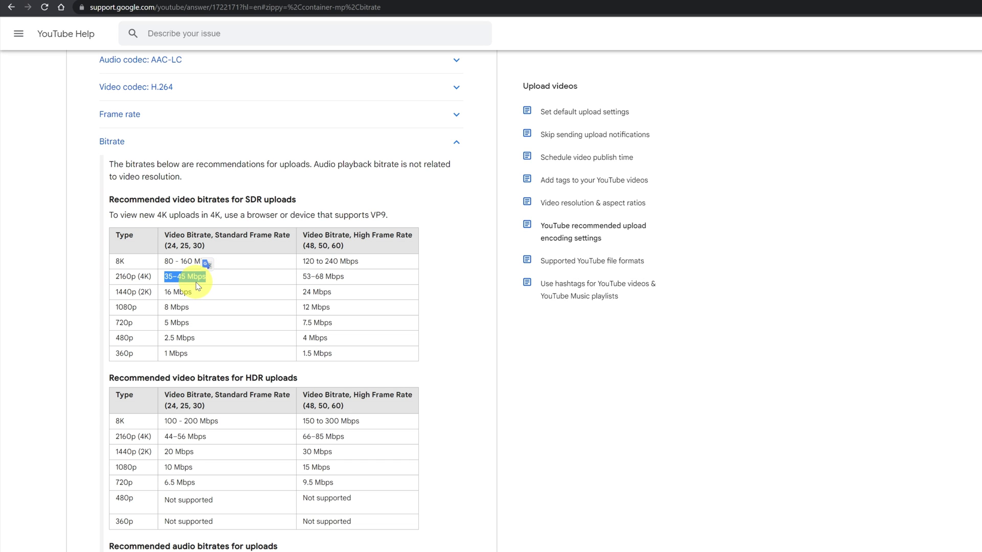
{"action": "left_click", "coordinate": [198, 287]}
{"action": "mouse_move", "coordinate": [187, 277]}
{"action": "left_mouse_down"}
{"action": "mouse_move", "coordinate": [205, 280]}
{"action": "mouse_move", "coordinate": [188, 277]}
{"action": "left_mouse_up"}
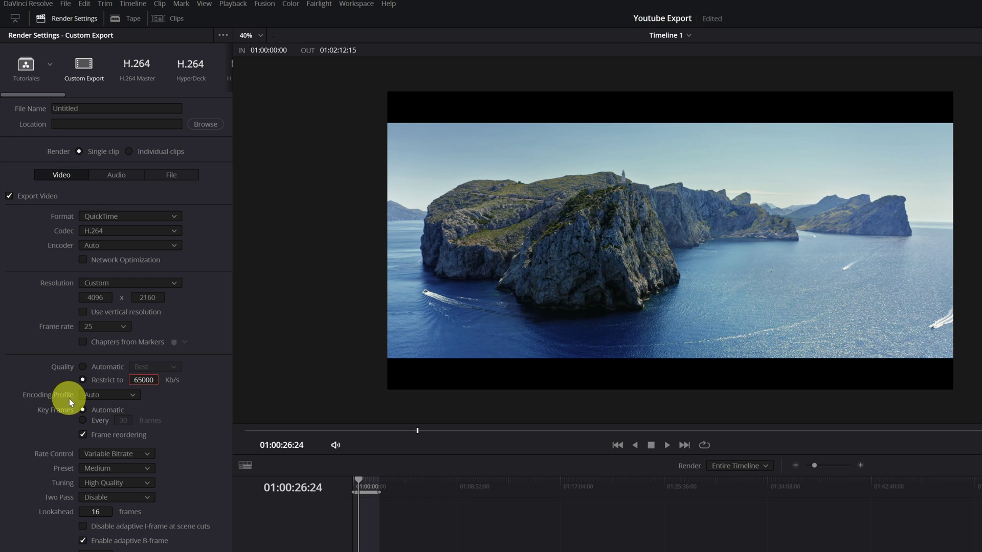
Open the Encoding Profile dropdown in the video render settings.
{"action": "left_click", "coordinate": [125, 396]}
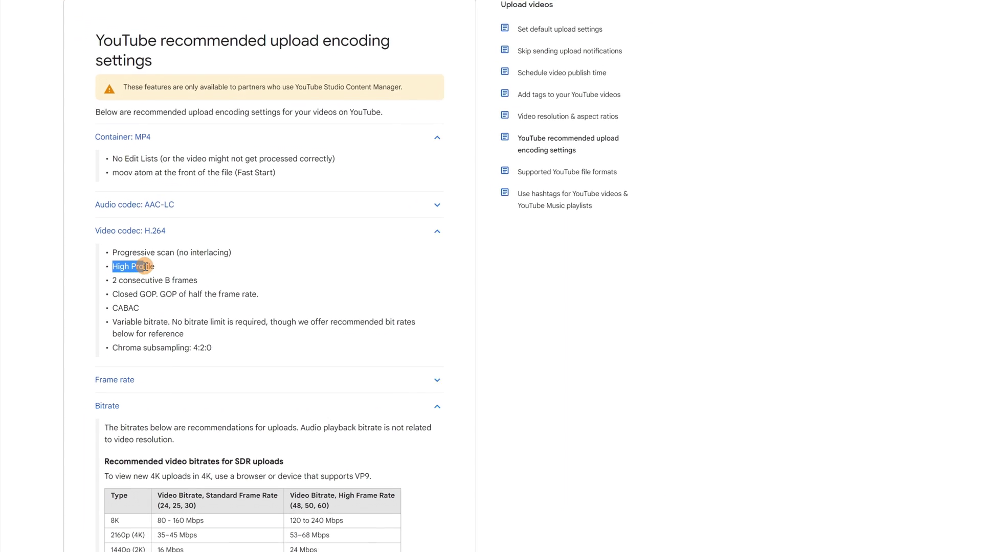
Highlight High Profile, 2 consecutive B frames and variable bitrate in YouTube's H.264 recommendations.
{"action": "left_click_drag", "start_coordinate": [146, 266], "coordinate": [157, 269]}
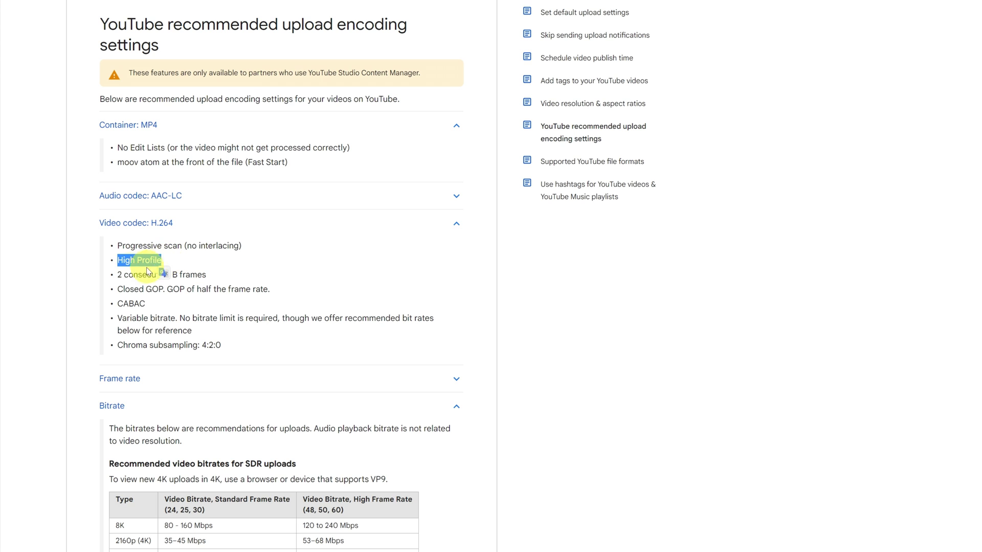
{"action": "left_click", "coordinate": [118, 277]}
{"action": "left_click_drag", "start_coordinate": [118, 277], "coordinate": [212, 277]}
{"action": "left_click_drag", "start_coordinate": [117, 319], "coordinate": [306, 333]}
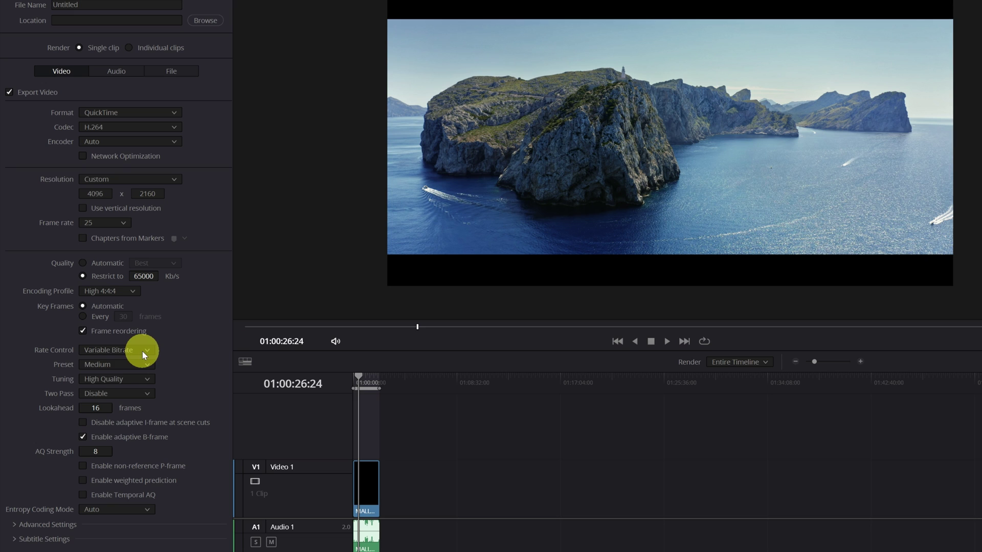
Keep rate control at Variable Bitrate and set the lookahead to 2 frames.
{"action": "left_click", "coordinate": [142, 351]}
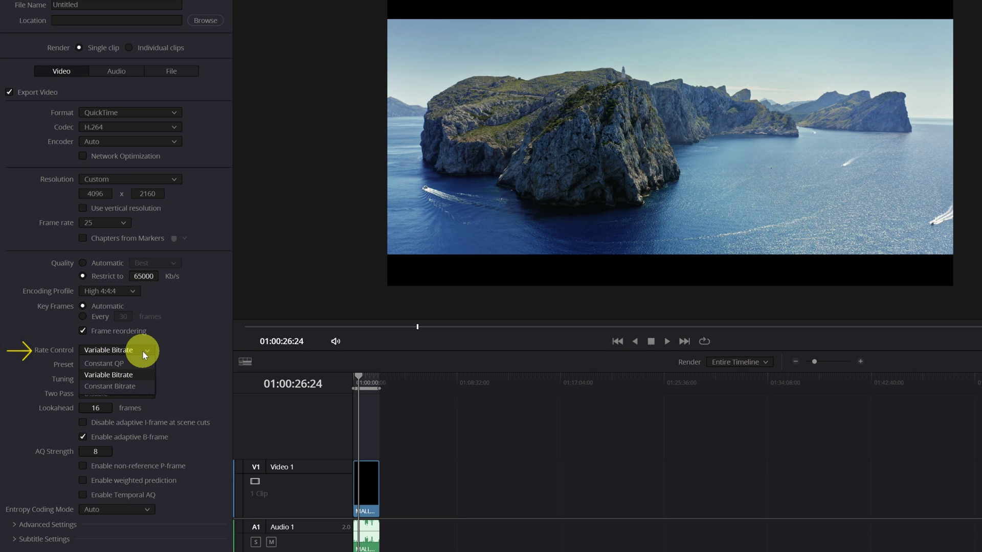
{"action": "left_click", "coordinate": [109, 375]}
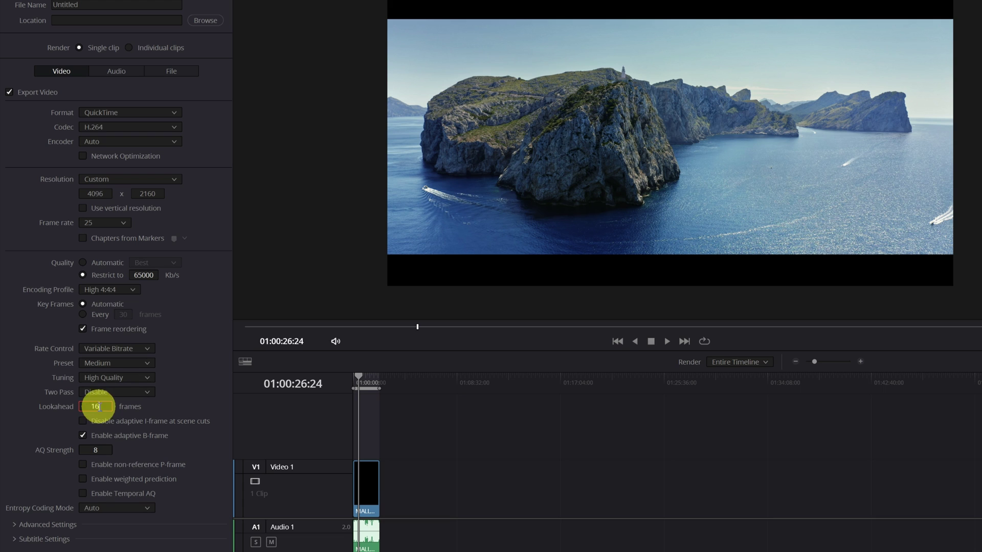
{"action": "left_click", "coordinate": [93, 408]}
{"action": "type", "text": "2"}
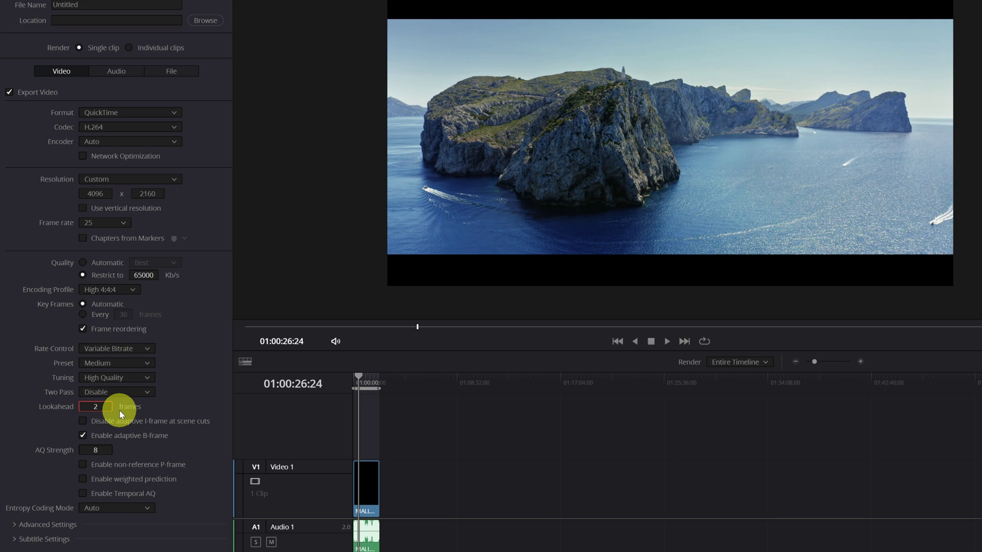
{"action": "key", "text": "Return"}
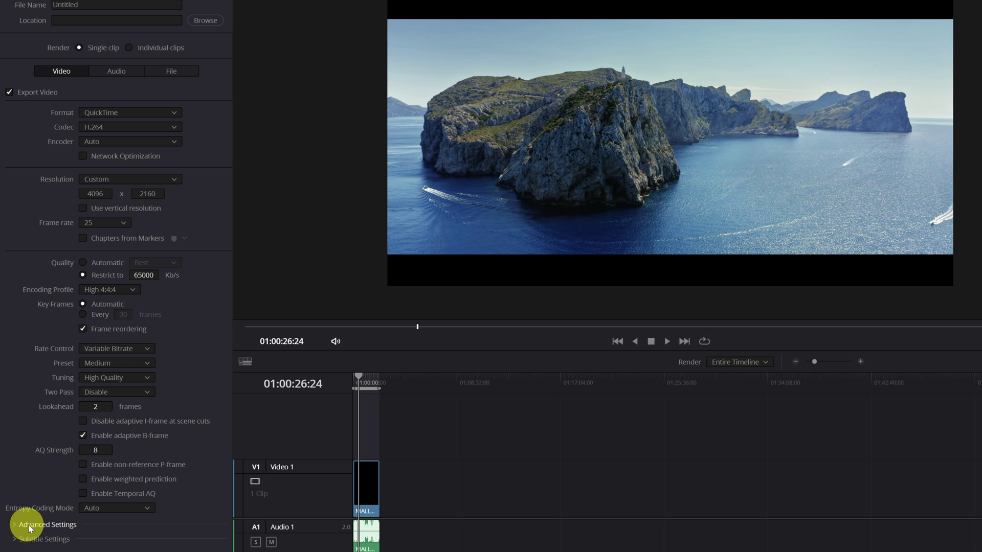
Expand Advanced Settings and enable Force sizing to highest quality.
{"action": "left_click", "coordinate": [48, 525]}
{"action": "left_click_drag", "start_coordinate": [228, 373], "coordinate": [221, 546]}
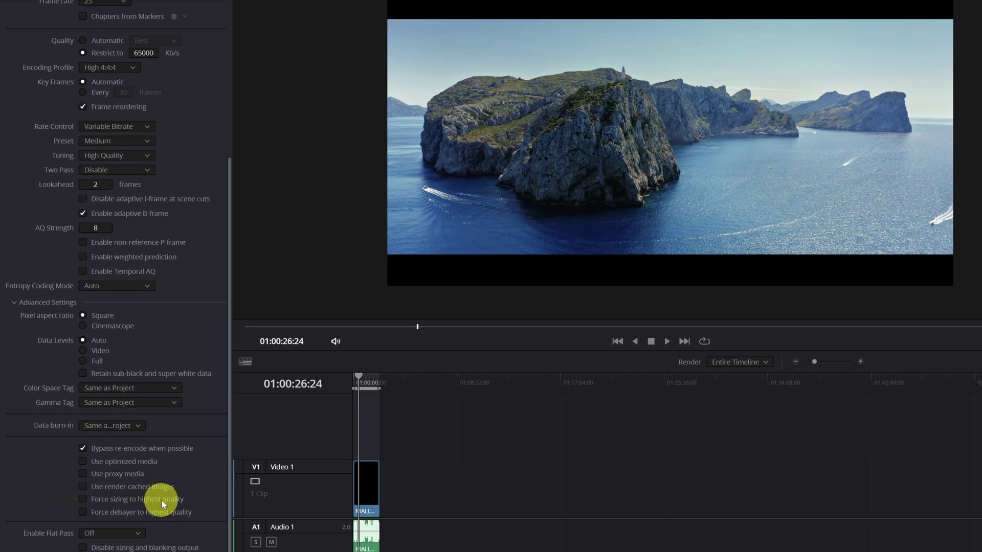
{"action": "left_click", "coordinate": [82, 499]}
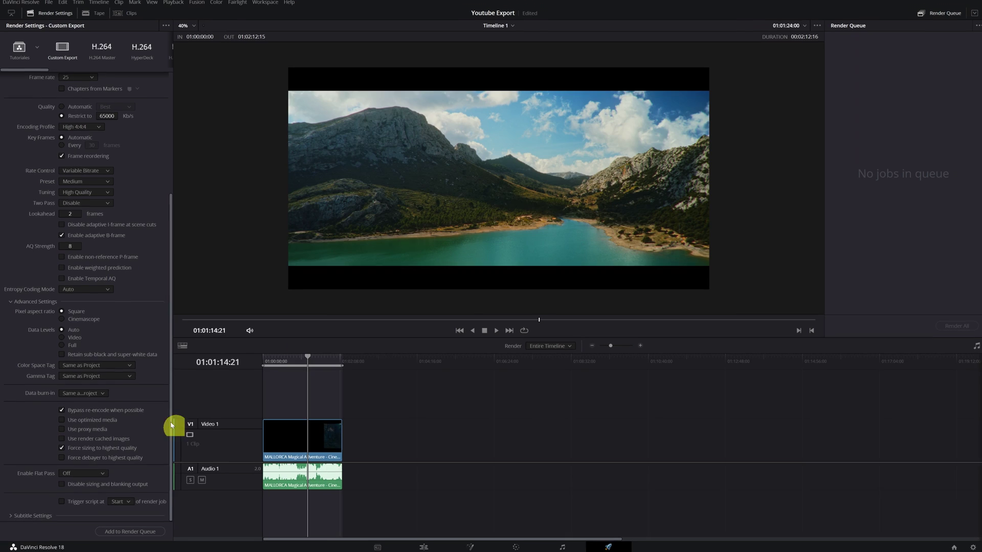
{"action": "left_click_drag", "start_coordinate": [172, 425], "coordinate": [171, 248]}
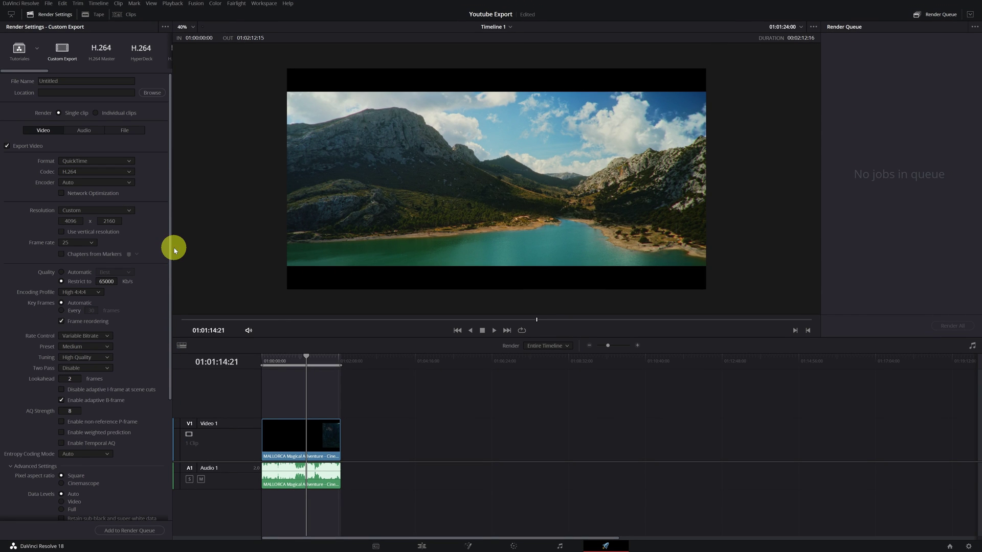
Review the audio settings: Linear PCM, Same as Project sample rate, 16-bit depth.
{"action": "left_click", "coordinate": [86, 132]}
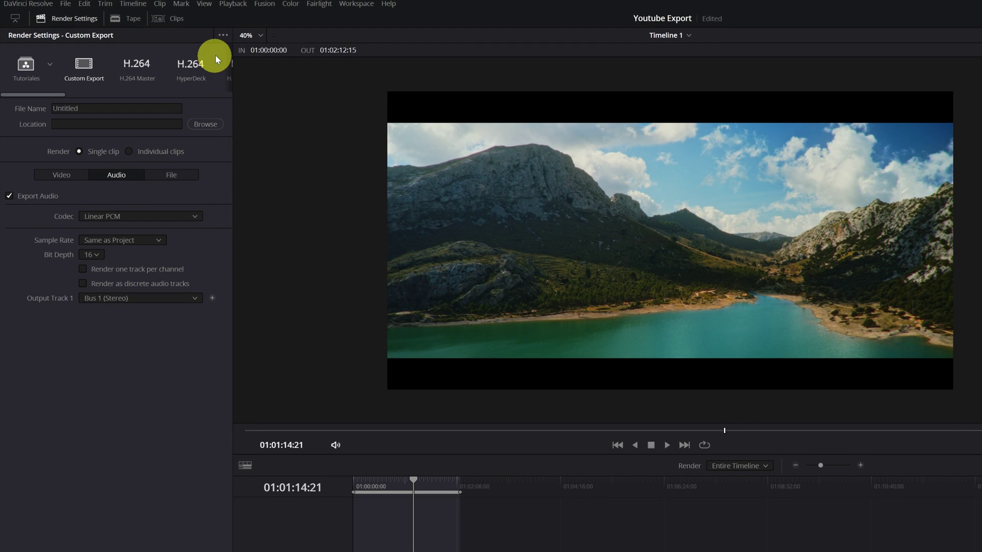
Save the current render settings as a new preset named 'Youtube Configuration'.
{"action": "left_click", "coordinate": [222, 34]}
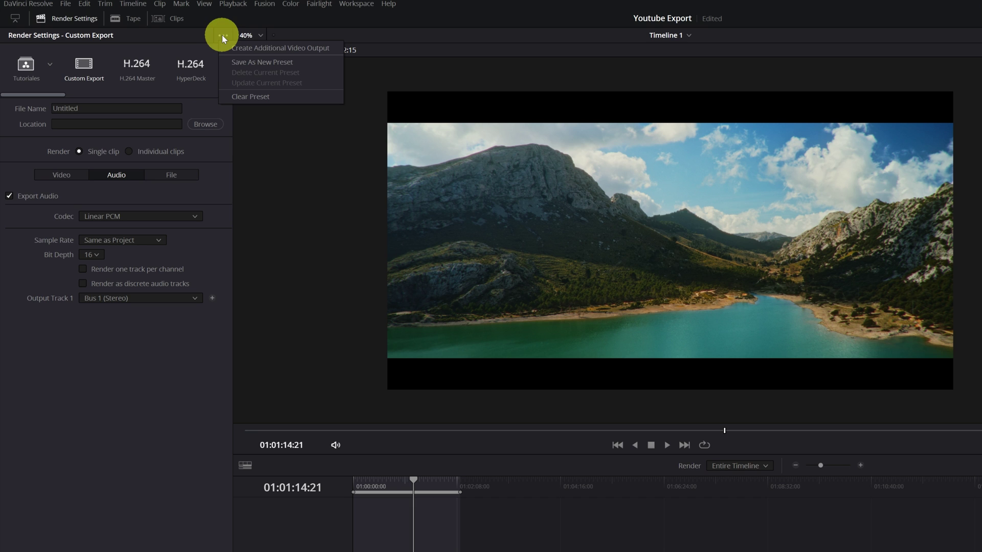
{"action": "left_click", "coordinate": [262, 62]}
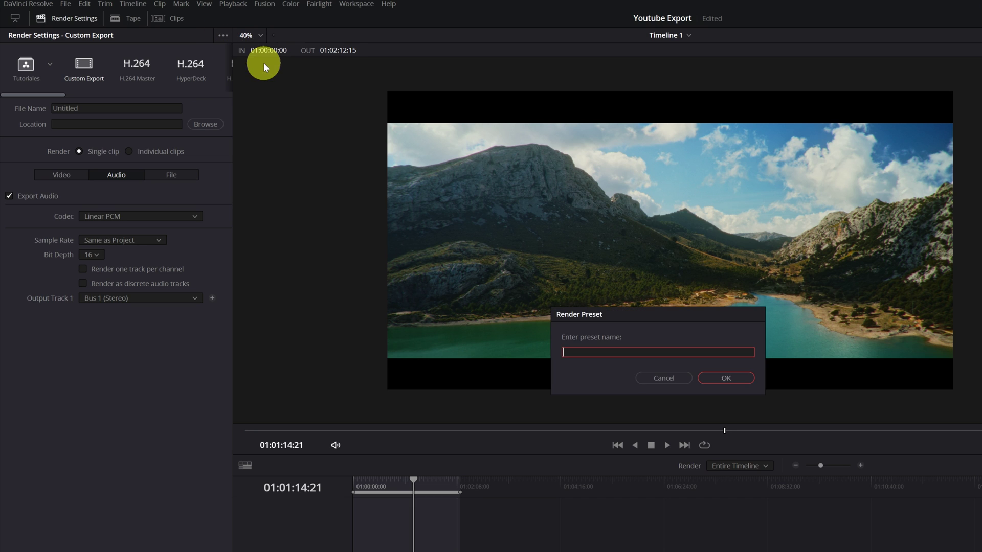
{"action": "left_click", "coordinate": [588, 350]}
{"action": "type", "text": "Youtube Configuration"}
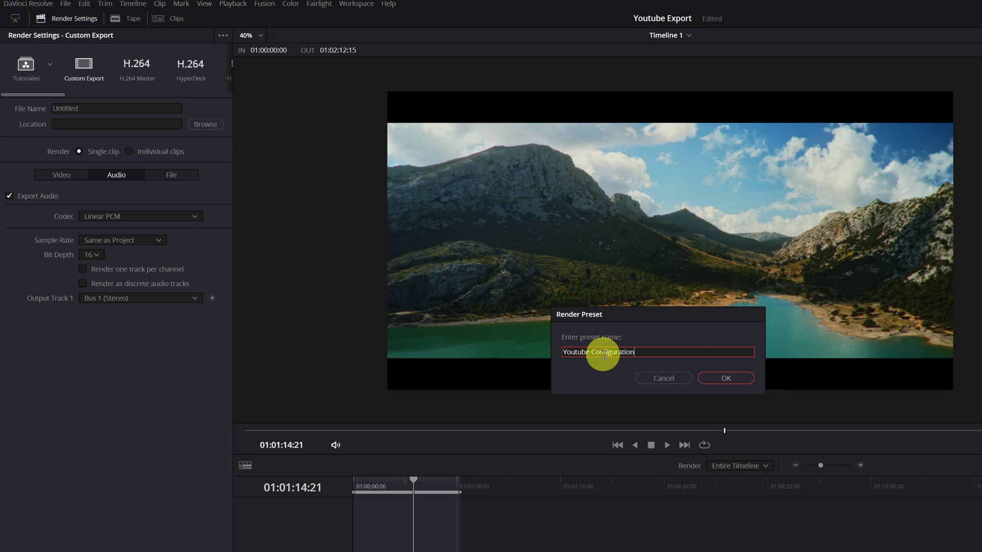
{"action": "left_click", "coordinate": [736, 379]}
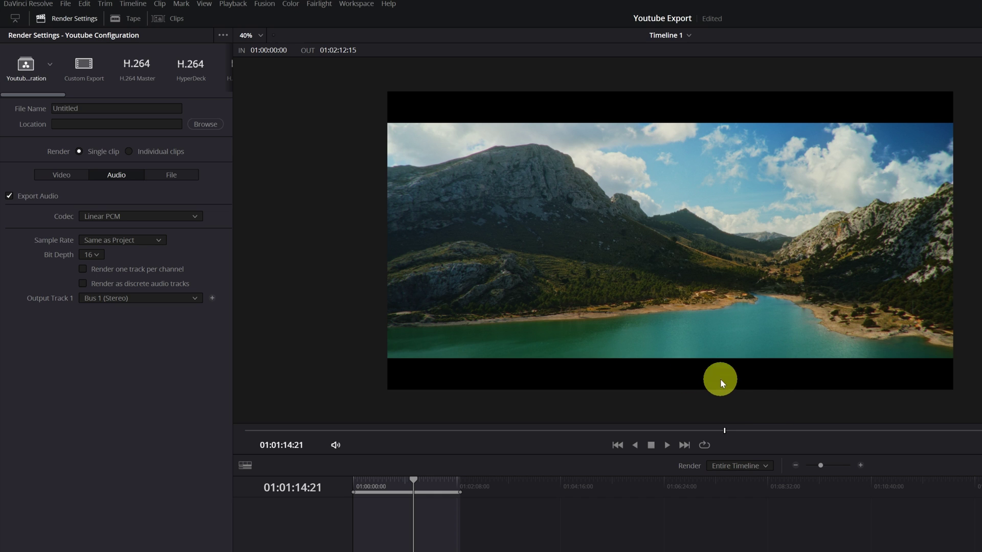
Load the Youtube Configuration preset and check its 4096 x 2160, 65000 Kb/s video settings.
{"action": "left_click", "coordinate": [50, 64]}
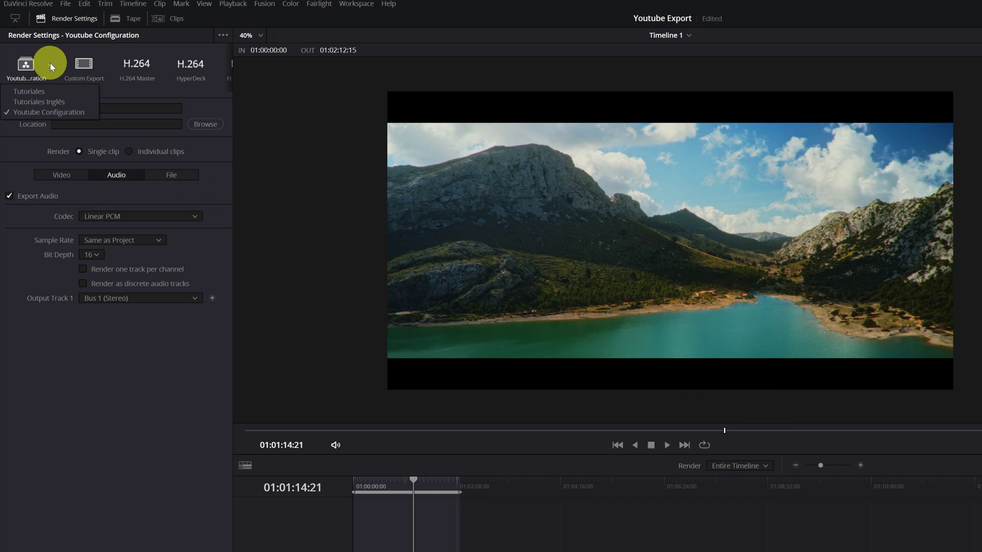
{"action": "left_click", "coordinate": [32, 113]}
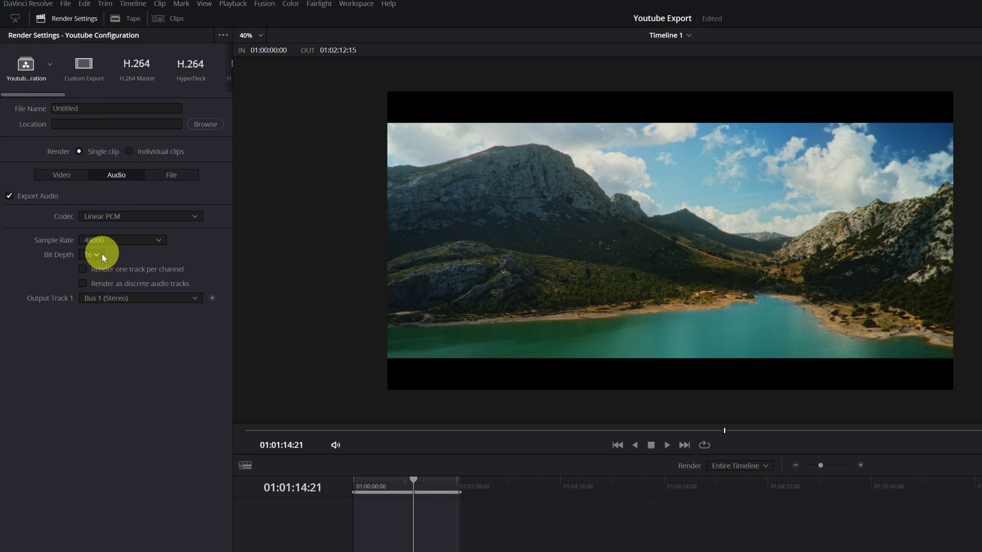
{"action": "left_click", "coordinate": [72, 176]}
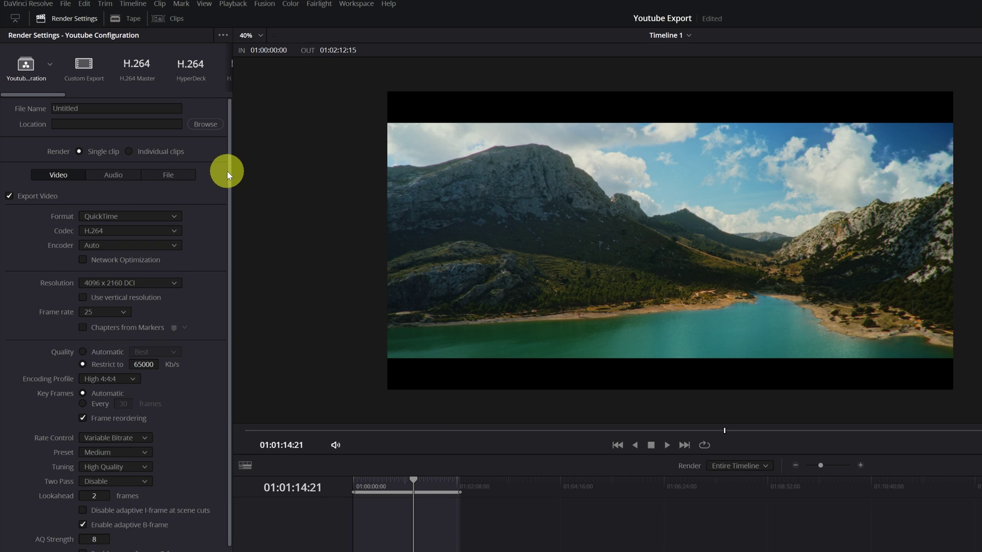
{"action": "left_click_drag", "start_coordinate": [228, 171], "coordinate": [226, 192]}
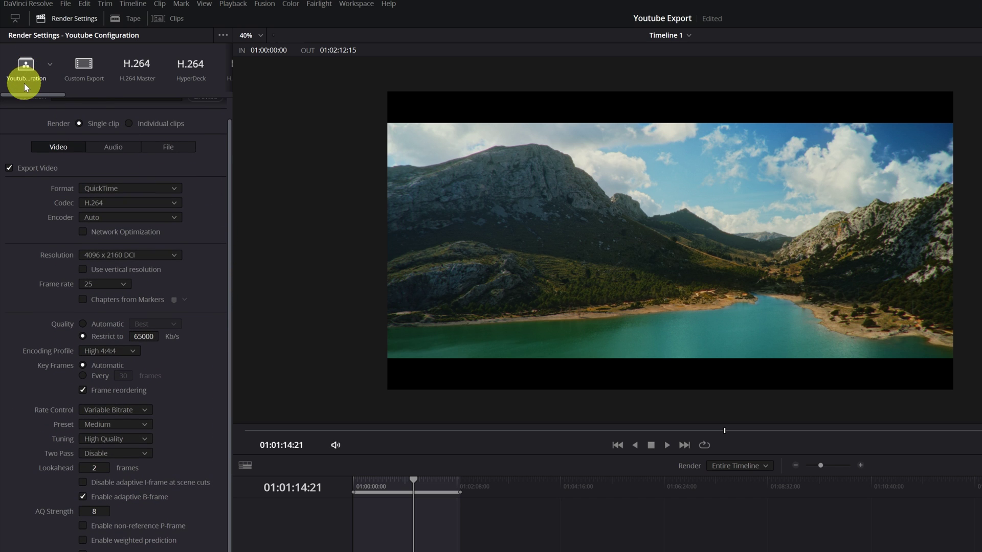
Name the output file 'youtube' and set its save location to the Desktop.
{"action": "left_click_drag", "start_coordinate": [230, 176], "coordinate": [210, 119]}
{"action": "left_click", "coordinate": [101, 111]}
{"action": "type", "text": "youtube"}
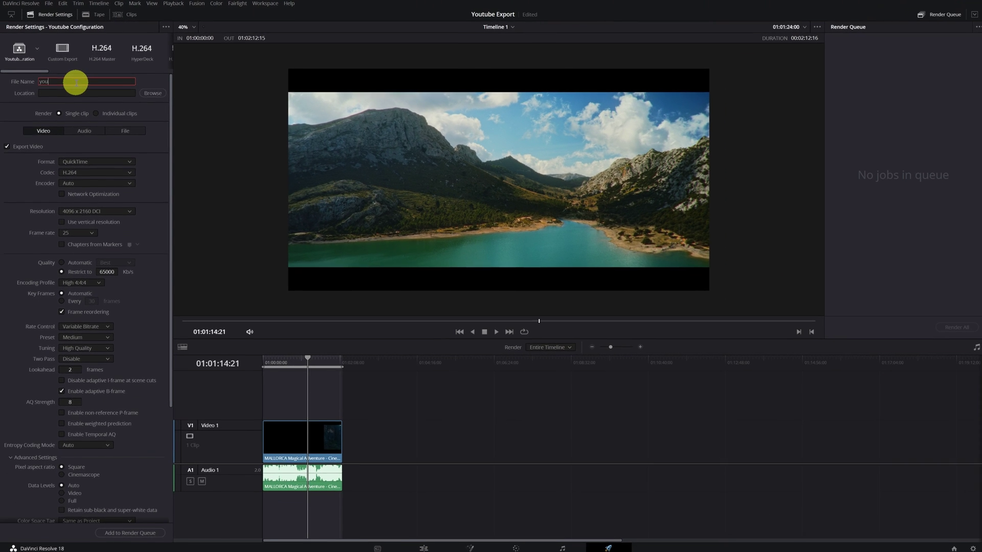
{"action": "left_click", "coordinate": [166, 101]}
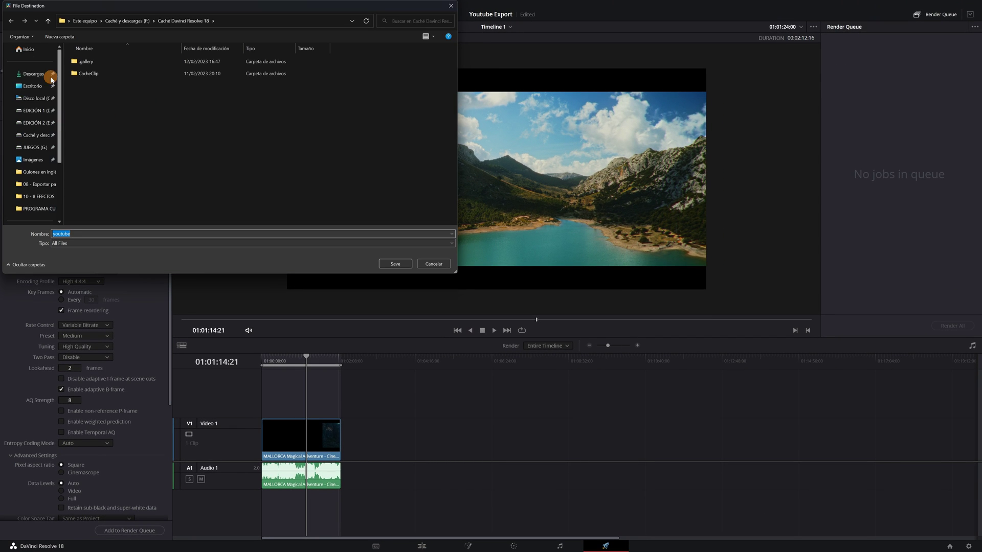
{"action": "scroll", "coordinate": [33, 82], "scroll_direction": "up", "scroll_amount": 3}
{"action": "left_click", "coordinate": [33, 83]}
{"action": "left_click", "coordinate": [395, 263]}
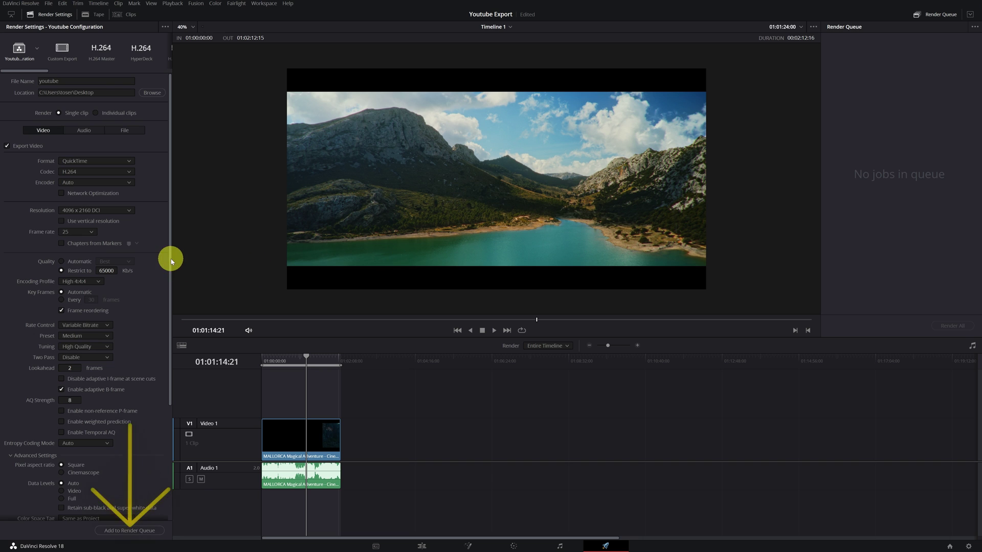
Add the render to the queue as Job 1 for Youtube Export | Timeline 1.
{"action": "scroll", "coordinate": [160, 317], "scroll_direction": "down", "scroll_amount": 5}
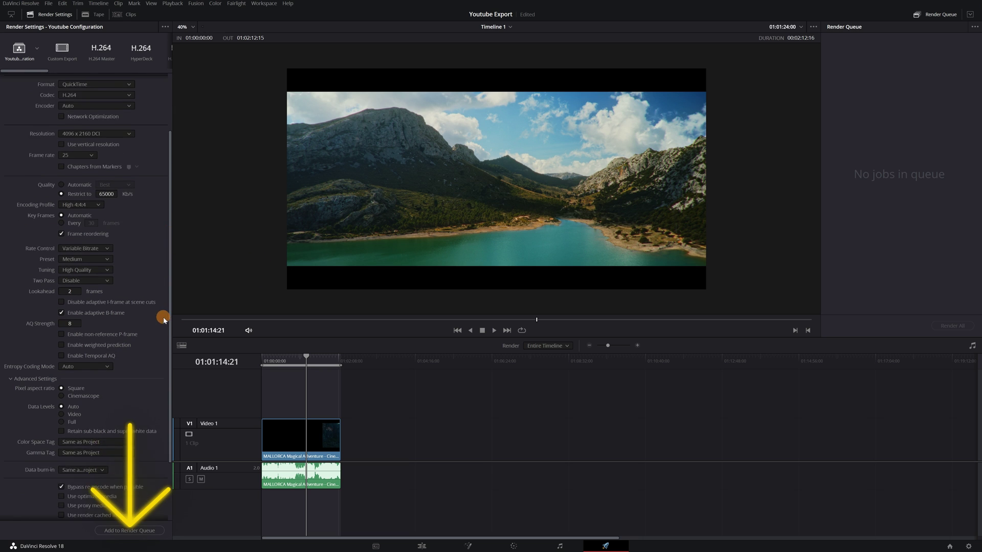
{"action": "left_click", "coordinate": [130, 531]}
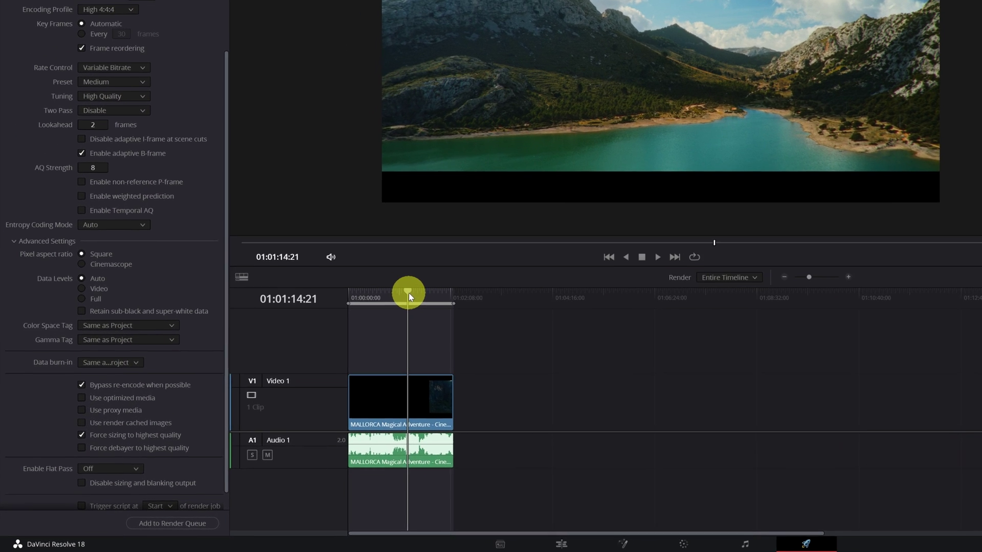
{"action": "scroll", "coordinate": [315, 356], "scroll_direction": "up", "scroll_amount": 2}
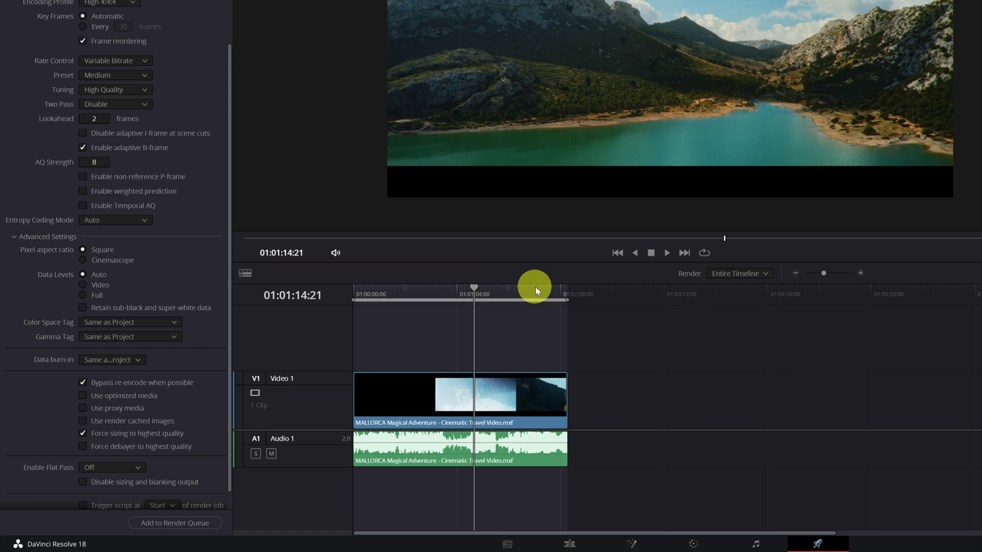
{"action": "scroll", "coordinate": [722, 301], "scroll_direction": "up", "scroll_amount": 1}
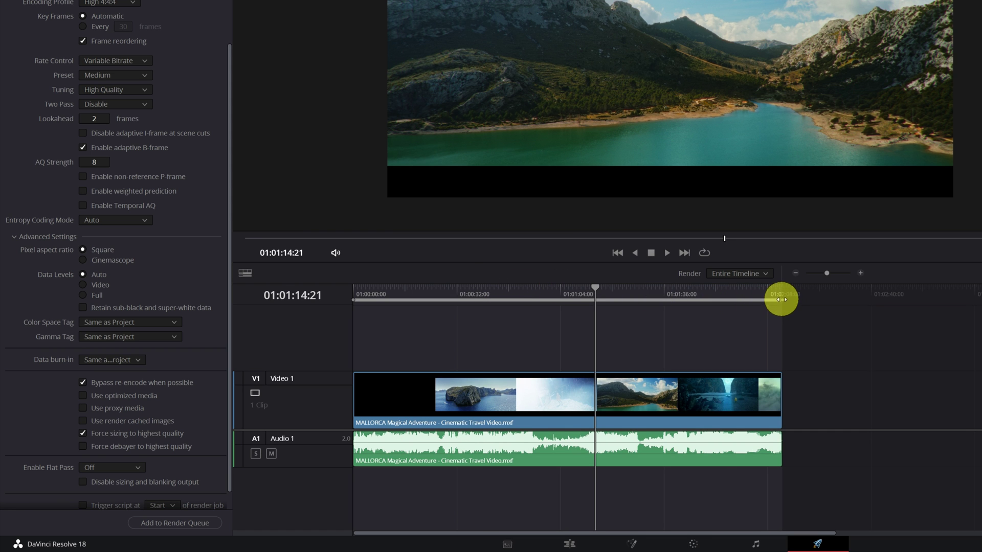
{"action": "mouse_move", "coordinate": [780, 301]}
{"action": "left_mouse_down"}
{"action": "mouse_move", "coordinate": [691, 300]}
{"action": "mouse_move", "coordinate": [782, 298]}
{"action": "left_mouse_up"}
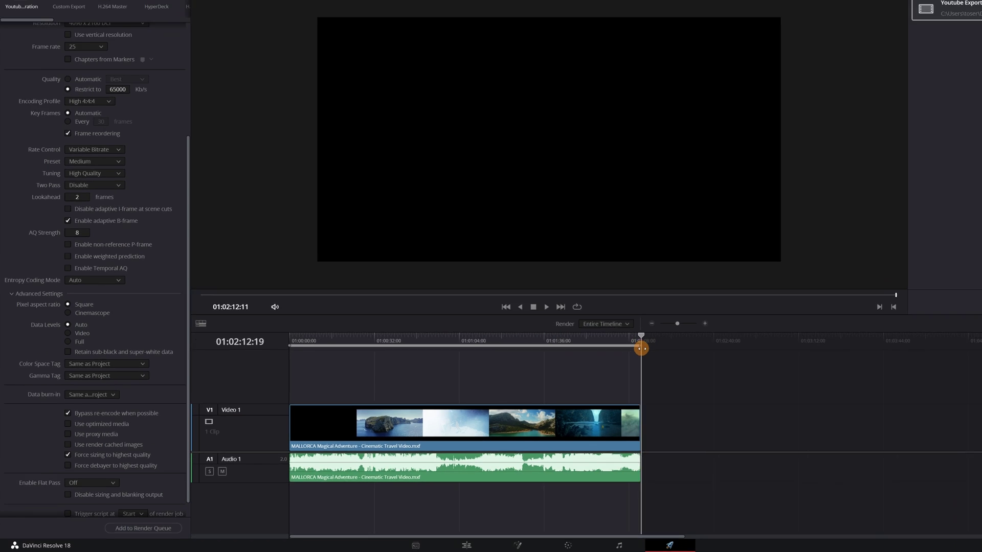
{"action": "scroll", "coordinate": [702, 349], "scroll_direction": "up", "scroll_amount": 3}
{"action": "left_click_drag", "start_coordinate": [703, 349], "coordinate": [709, 345]}
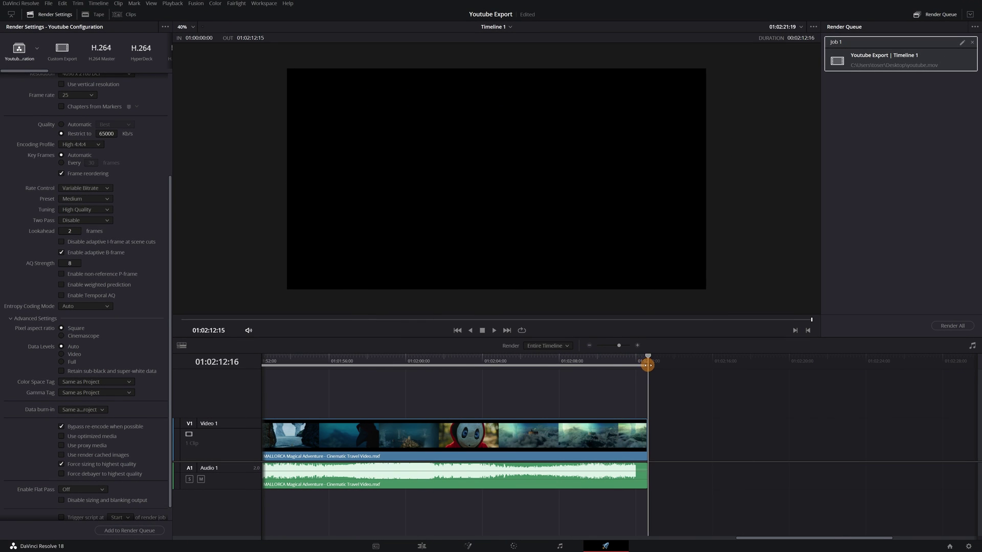